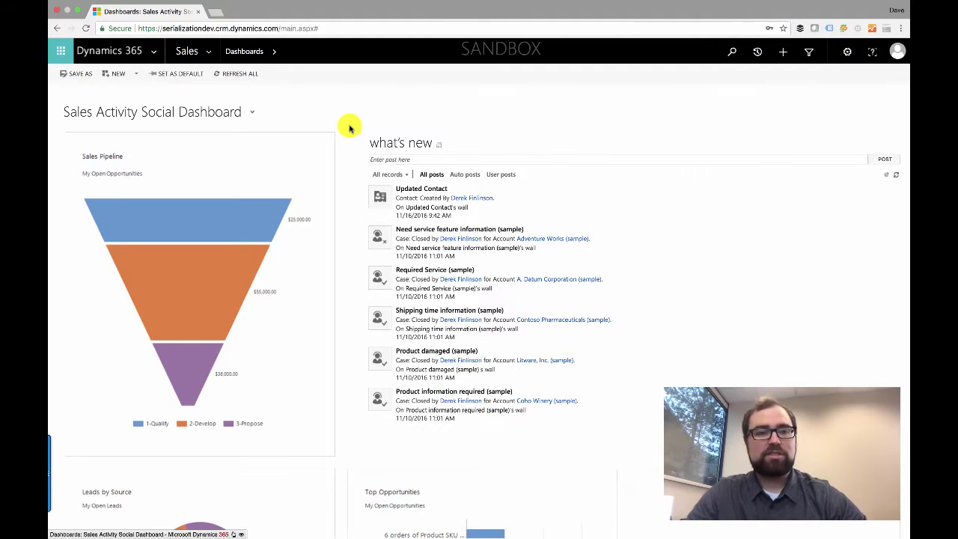
- Open the CPU RECON BOARD POLARIS product record from the Sales product catalogue
{"action": "left_click", "coordinate": [214, 55]}
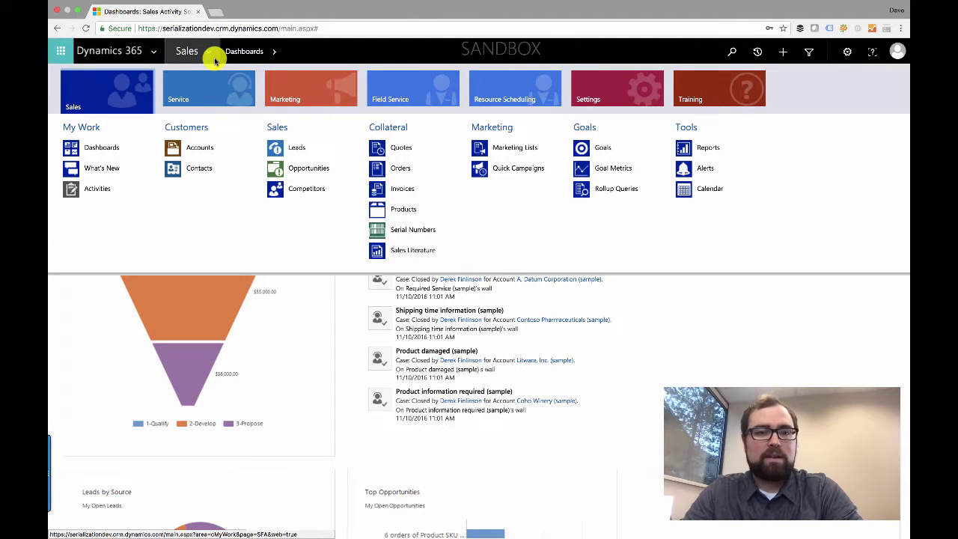
{"action": "left_click", "coordinate": [414, 211]}
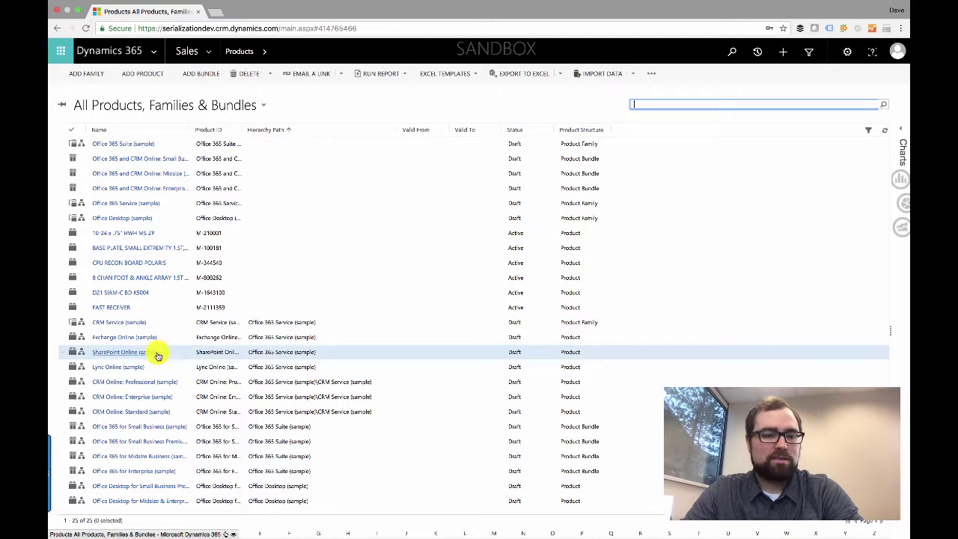
{"action": "left_click", "coordinate": [153, 263]}
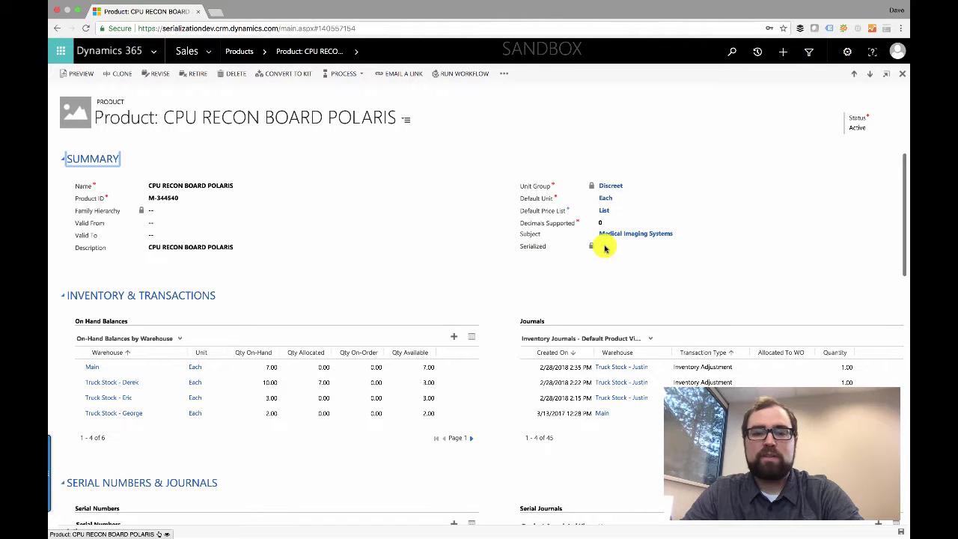
- Examine the product's Serialized setting, on-hand balances by warehouse, inventory journals, serial numbers and serial journals
{"action": "mouse_move", "coordinate": [606, 248]}
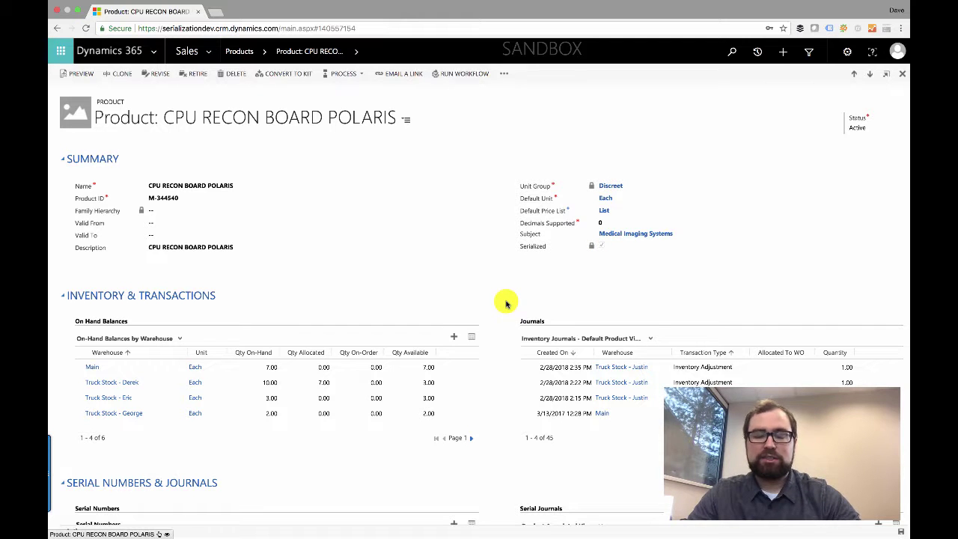
{"action": "scroll", "coordinate": [505, 303], "scroll_direction": "down", "scroll_amount": 5}
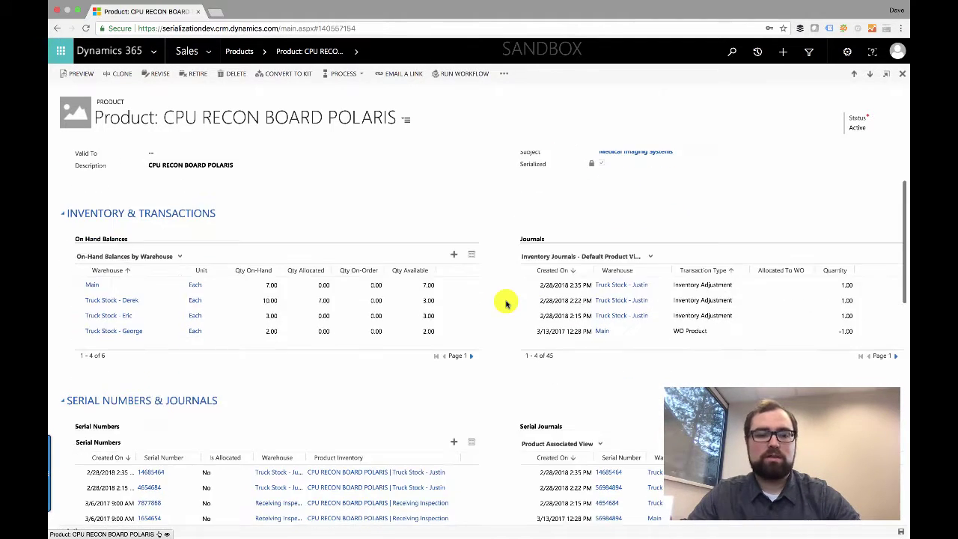
{"action": "scroll", "coordinate": [506, 303], "scroll_direction": "down", "scroll_amount": 3}
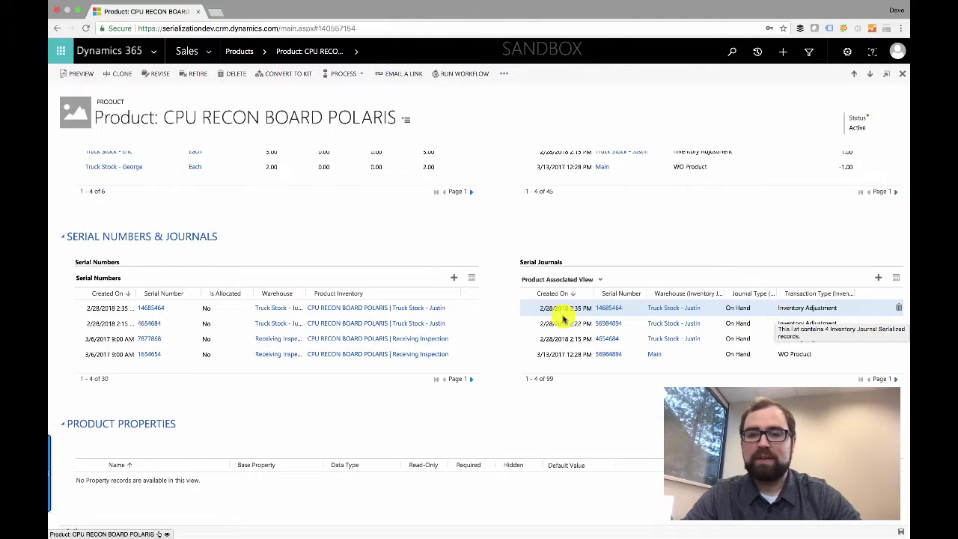
{"action": "scroll", "coordinate": [515, 286], "scroll_direction": "up", "scroll_amount": 3}
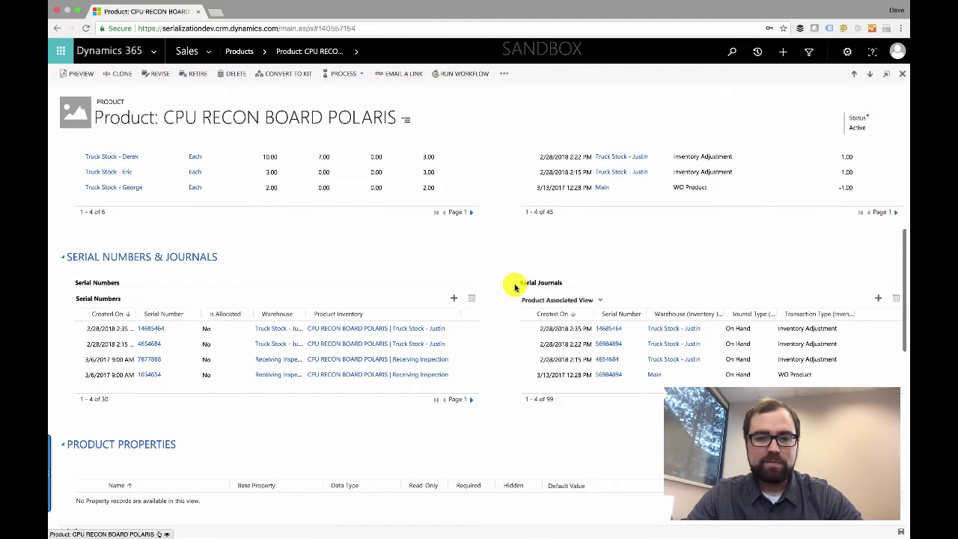
{"action": "scroll", "coordinate": [514, 286], "scroll_direction": "up", "scroll_amount": 3}
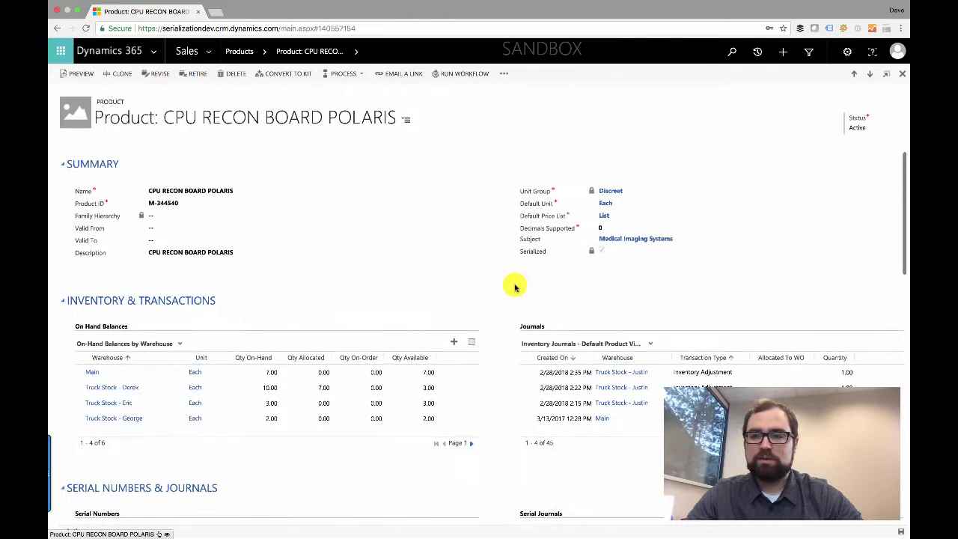
- Open serial number 123132 from the active serial numbers and examine its allocation, cost and inventory journal details
{"action": "left_click", "coordinate": [261, 51]}
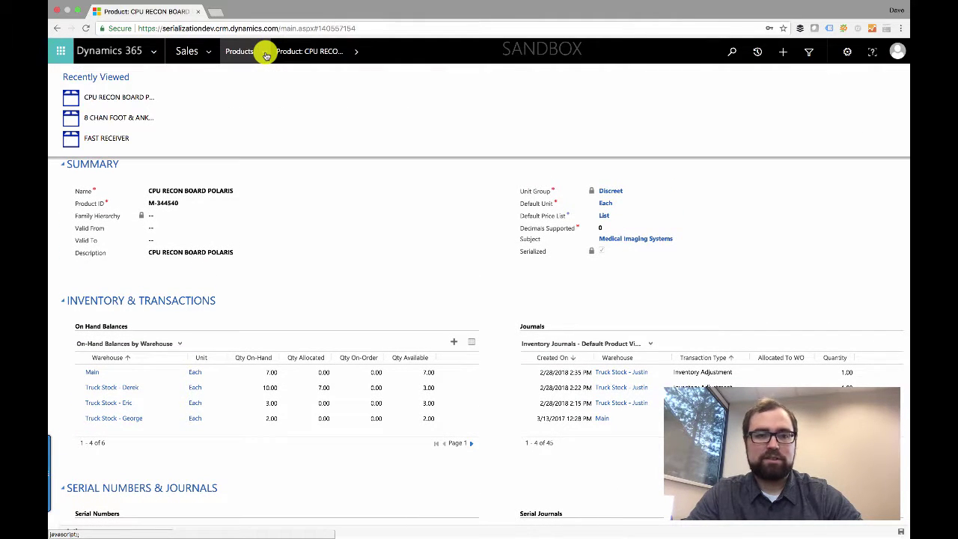
{"action": "left_click", "coordinate": [212, 52]}
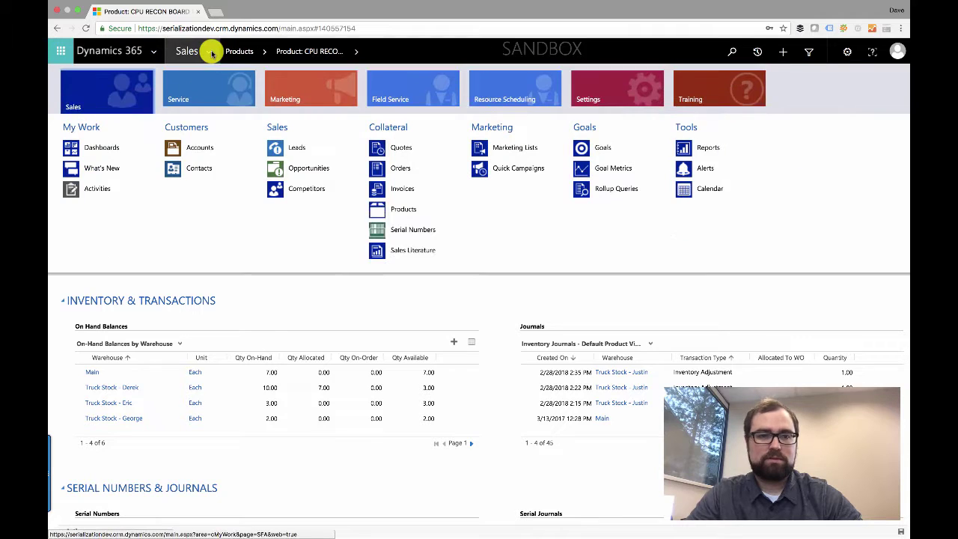
{"action": "left_click", "coordinate": [411, 227]}
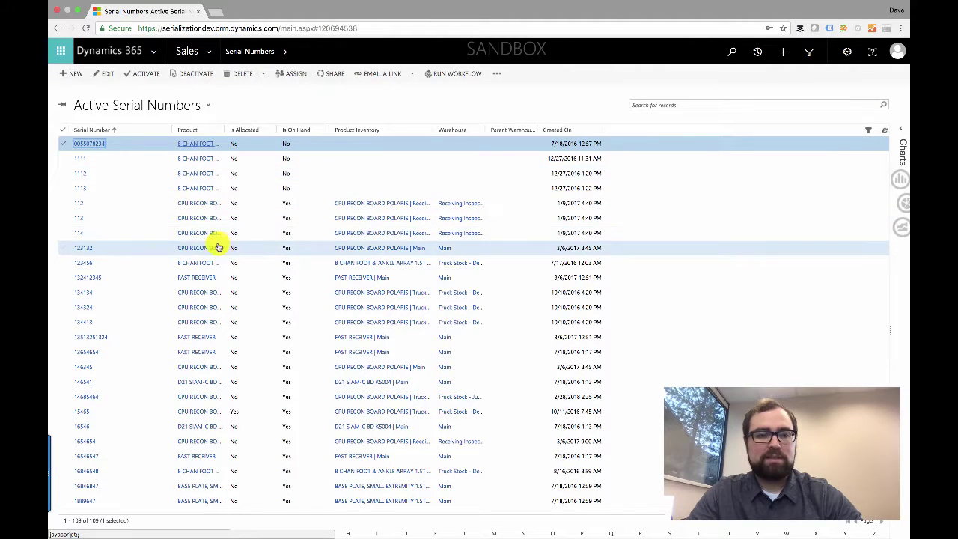
{"action": "left_click", "coordinate": [85, 248]}
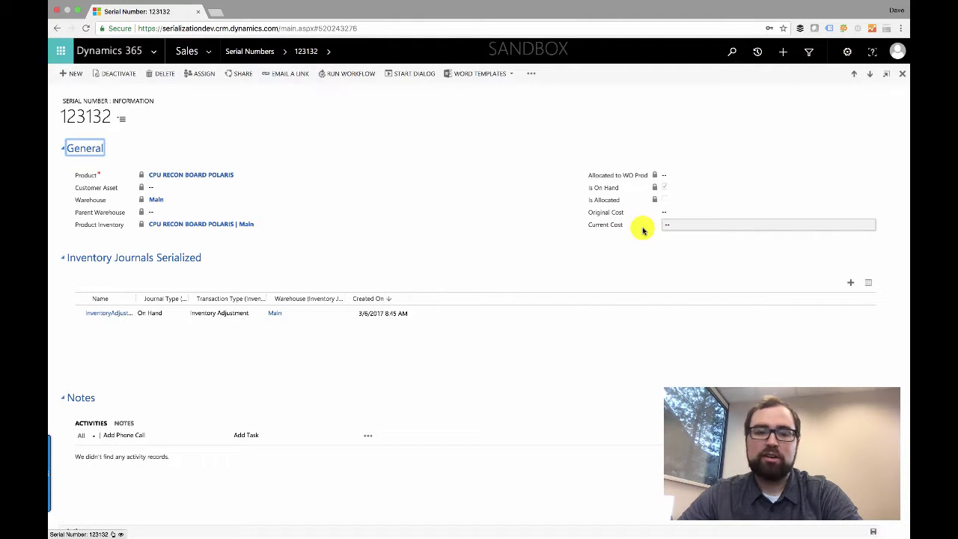
{"action": "mouse_move", "coordinate": [642, 231]}
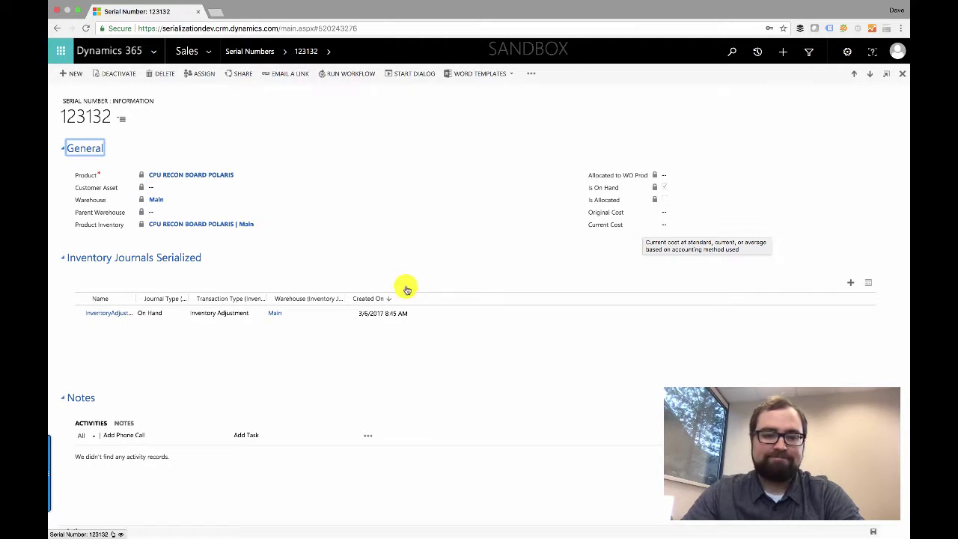
{"action": "left_click", "coordinate": [323, 319]}
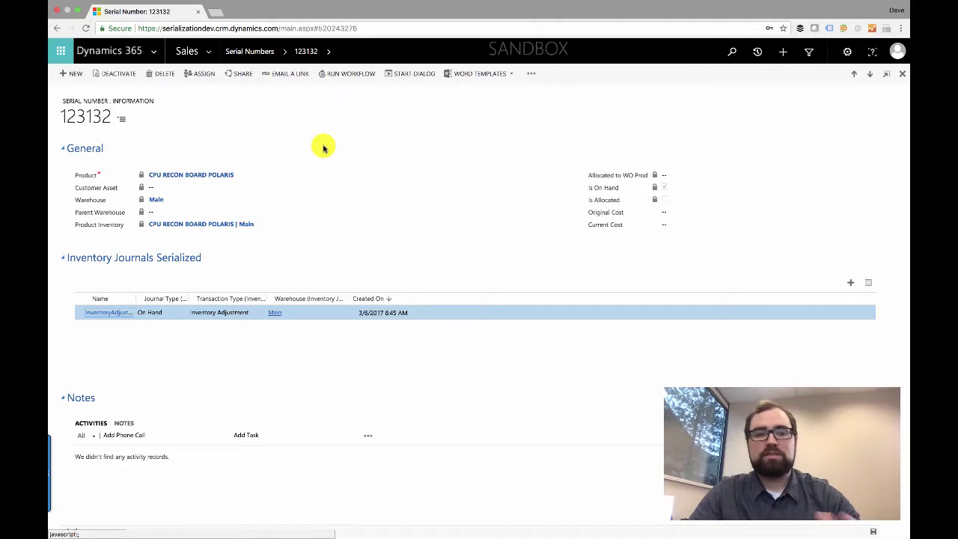
- Open the submitted $53,834.50 ReMedPar purchase order dated 7/18/2016 in the Field Service area
{"action": "left_click", "coordinate": [210, 52]}
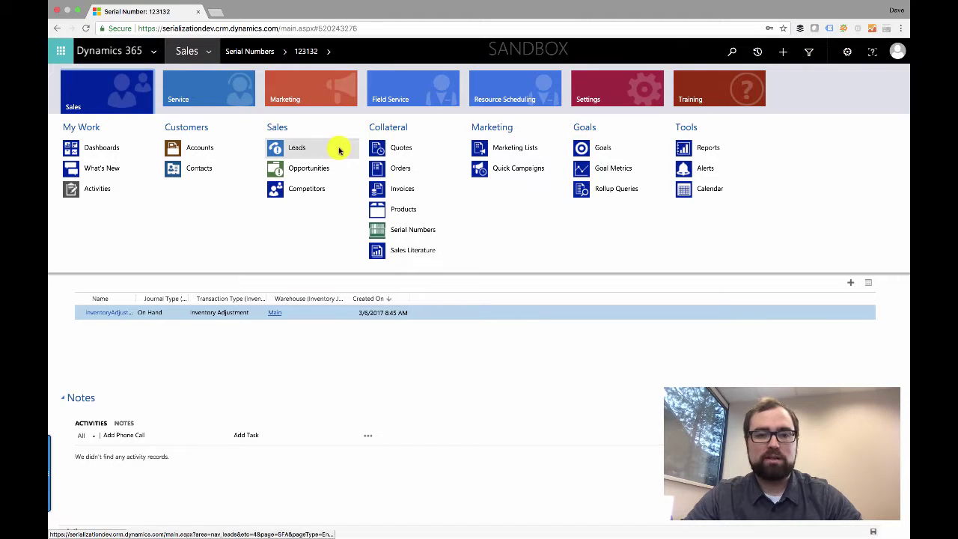
{"action": "left_click", "coordinate": [392, 85]}
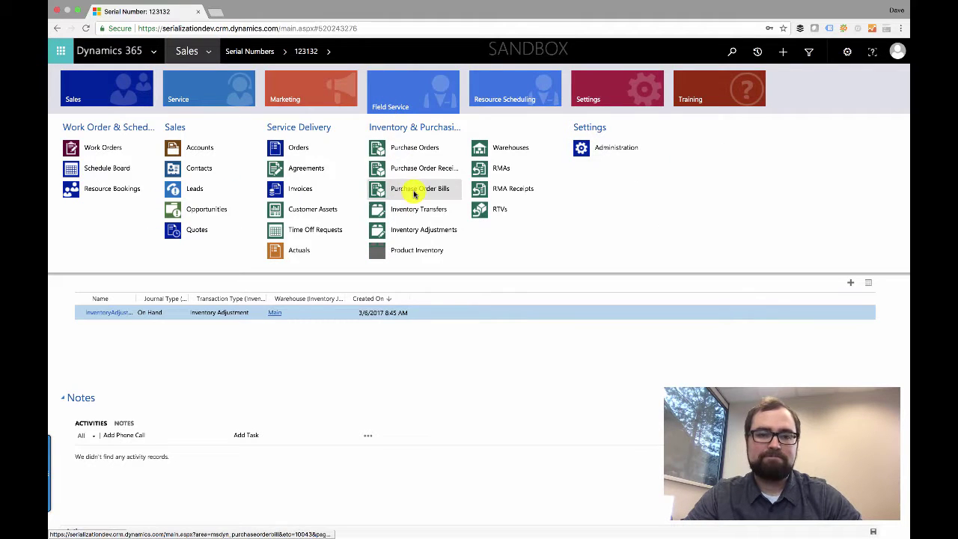
{"action": "left_click", "coordinate": [420, 154]}
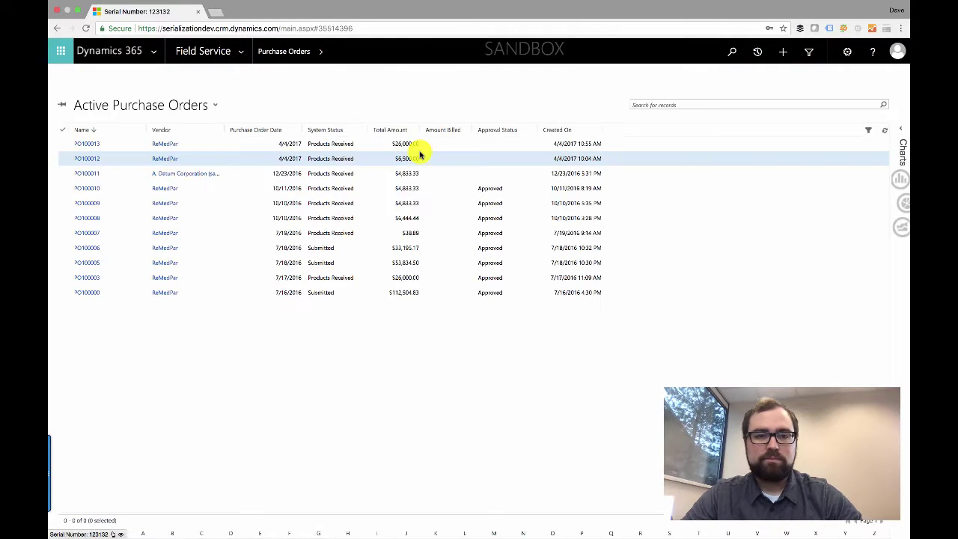
{"action": "left_click", "coordinate": [175, 262]}
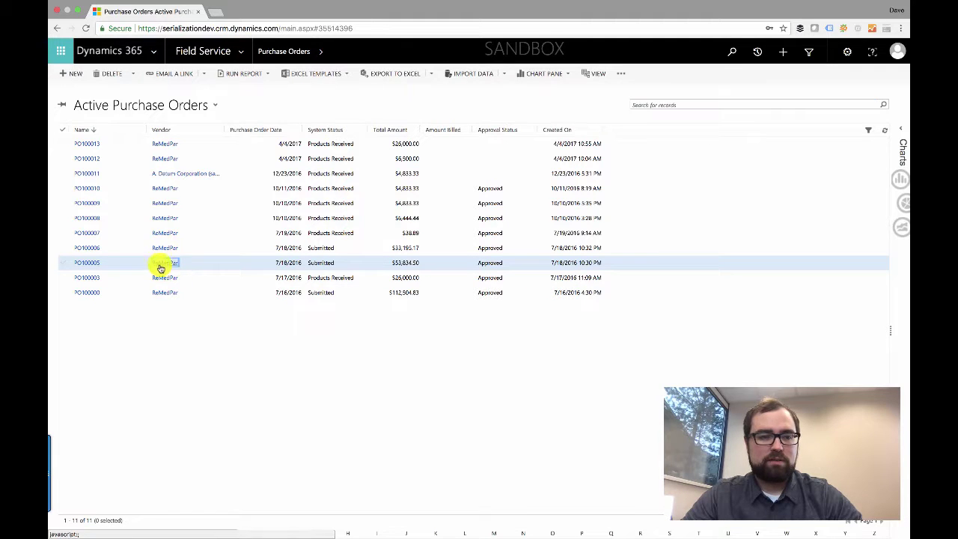
{"action": "left_click", "coordinate": [88, 262]}
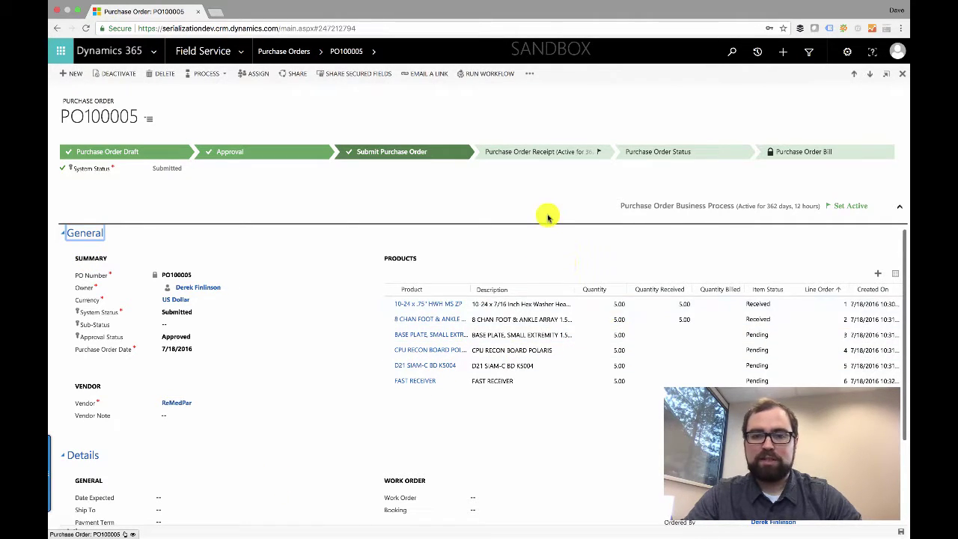
- Start a new receipt product on the order's purchase order receipt, choosing CPU RECON BOARD POLARIS as the purchase order product
{"action": "left_click", "coordinate": [535, 160]}
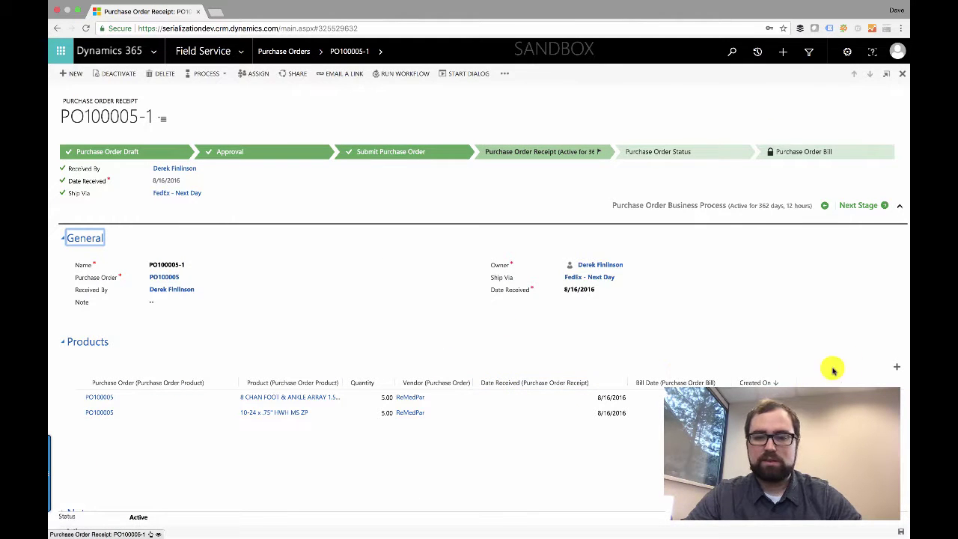
{"action": "left_click", "coordinate": [895, 369]}
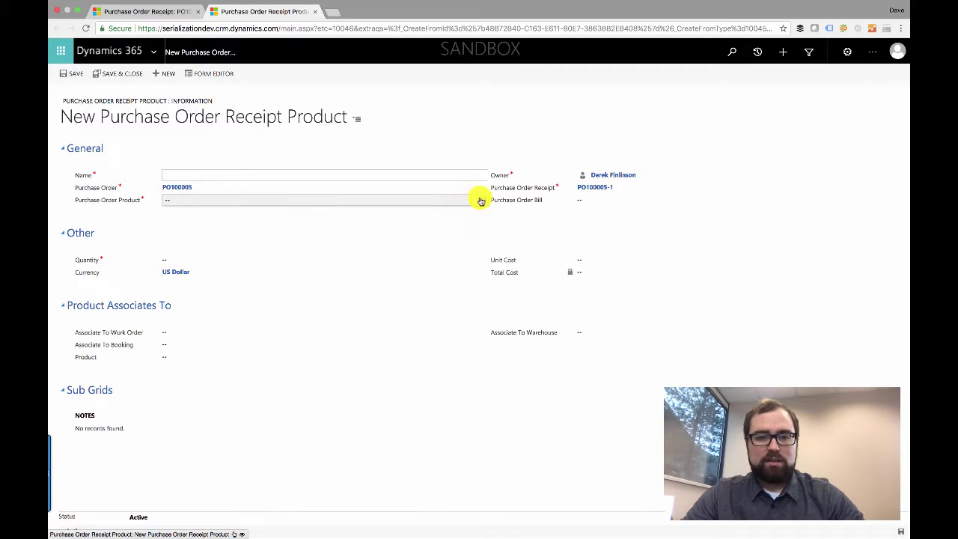
{"action": "left_click", "coordinate": [482, 200]}
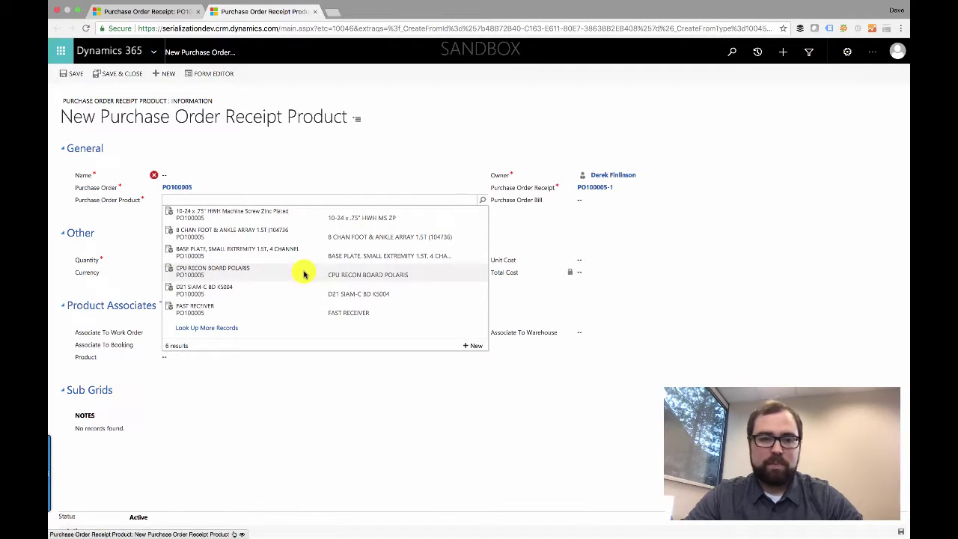
{"action": "left_click", "coordinate": [269, 268]}
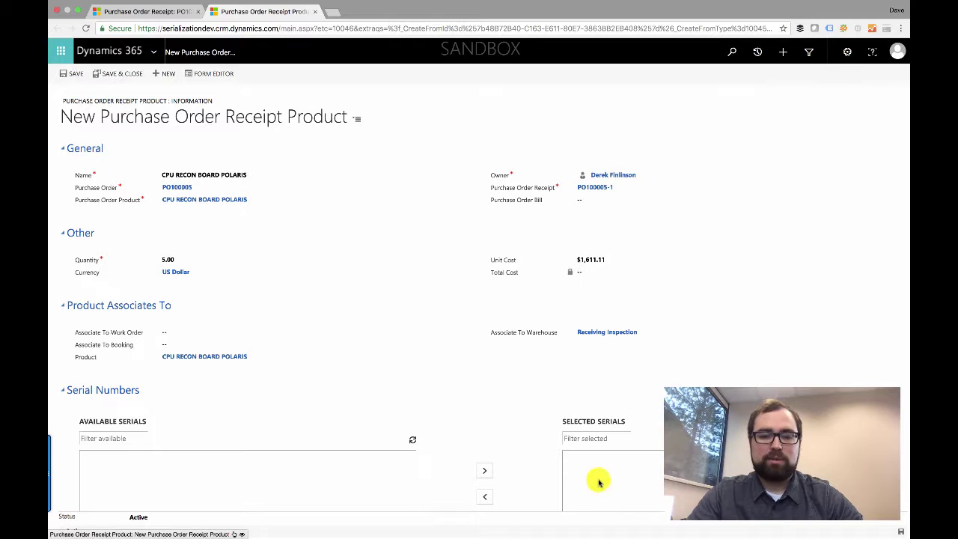
- Add the new serial 2349823 to the receipt product's selected serials
{"action": "scroll", "coordinate": [485, 409], "scroll_direction": "down", "scroll_amount": 1}
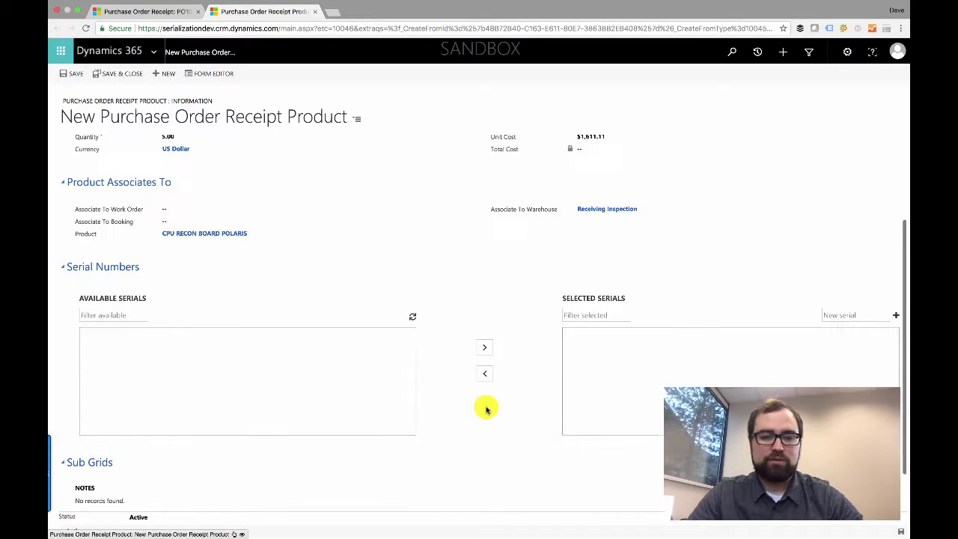
{"action": "scroll", "coordinate": [499, 410], "scroll_direction": "down", "scroll_amount": 1}
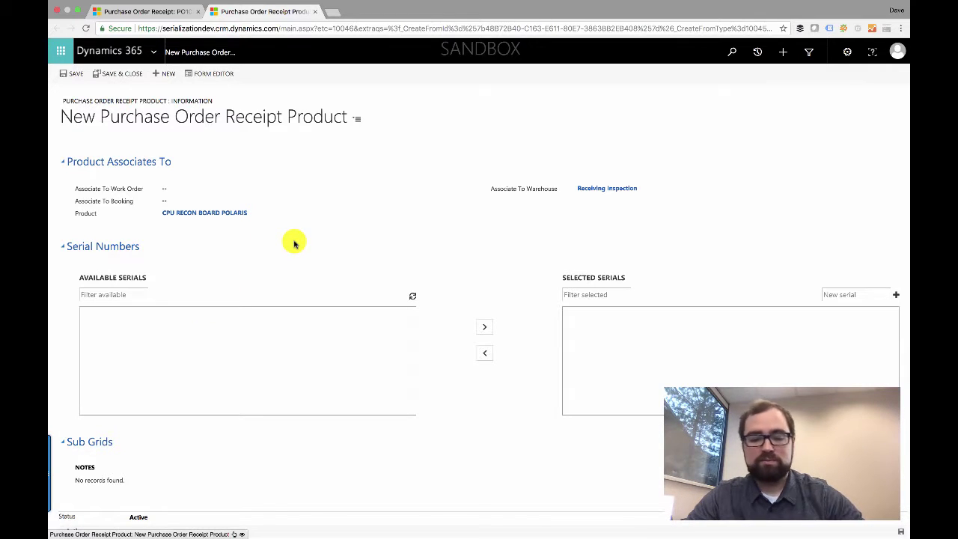
{"action": "left_click", "coordinate": [854, 294]}
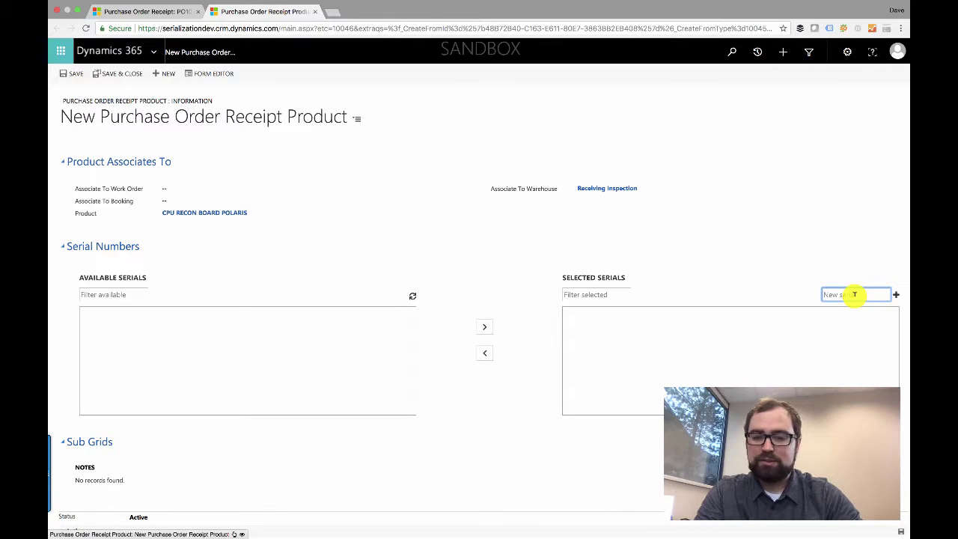
{"action": "type", "text": "2349823"}
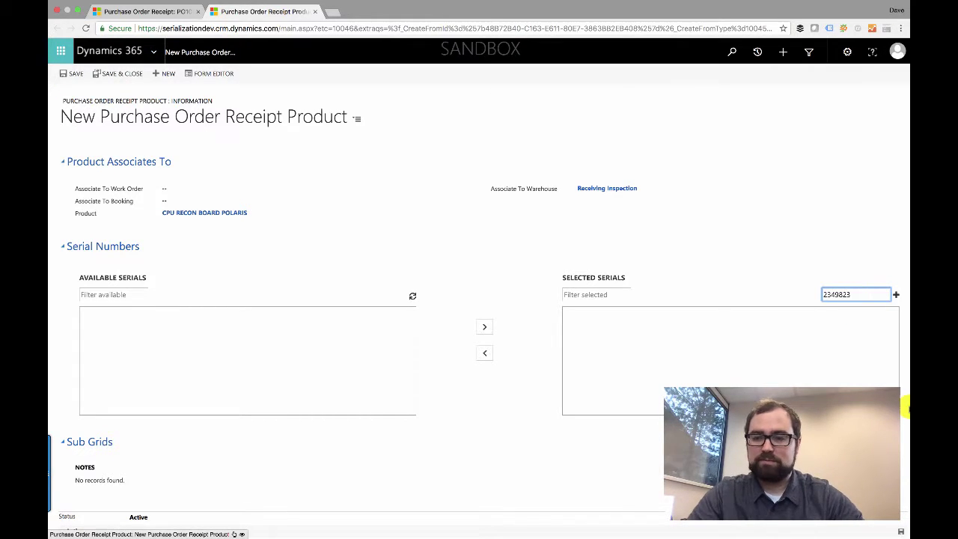
{"action": "key", "text": "Return"}
{"action": "left_click", "coordinate": [863, 294]}
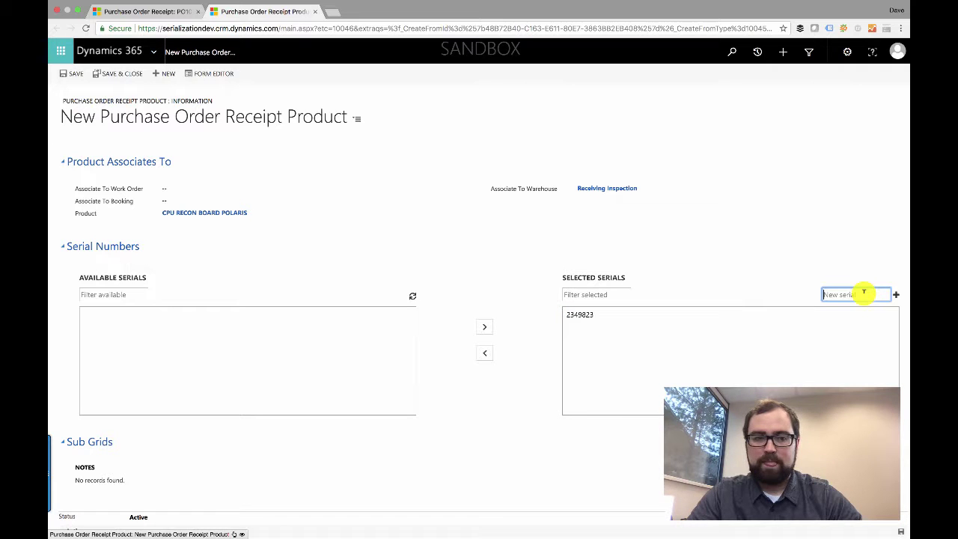
{"action": "left_click", "coordinate": [517, 232]}
- Add the new serials 2342348, 2342342, 23452532 and 245245 to the selected serials
{"action": "scroll", "coordinate": [516, 233], "scroll_direction": "up", "scroll_amount": 1}
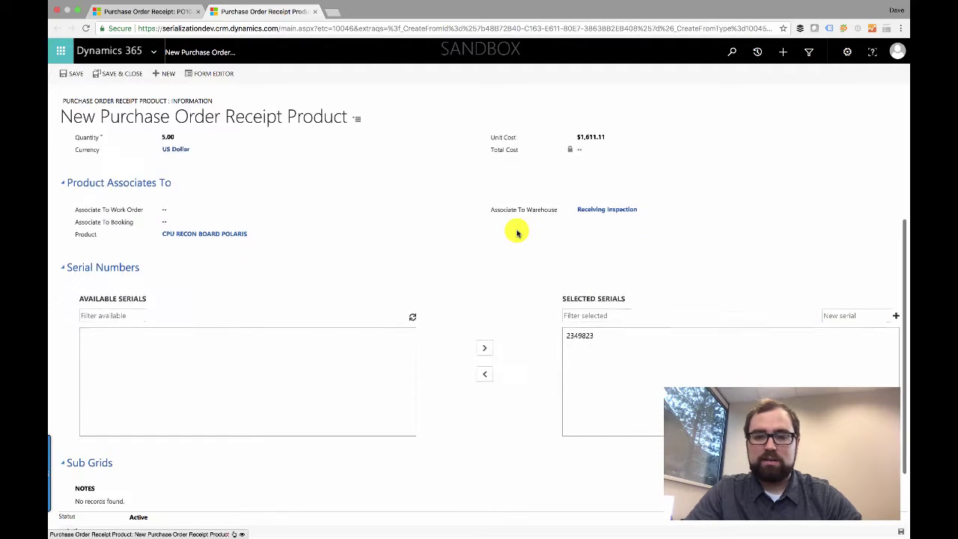
{"action": "scroll", "coordinate": [517, 232], "scroll_direction": "up", "scroll_amount": 2}
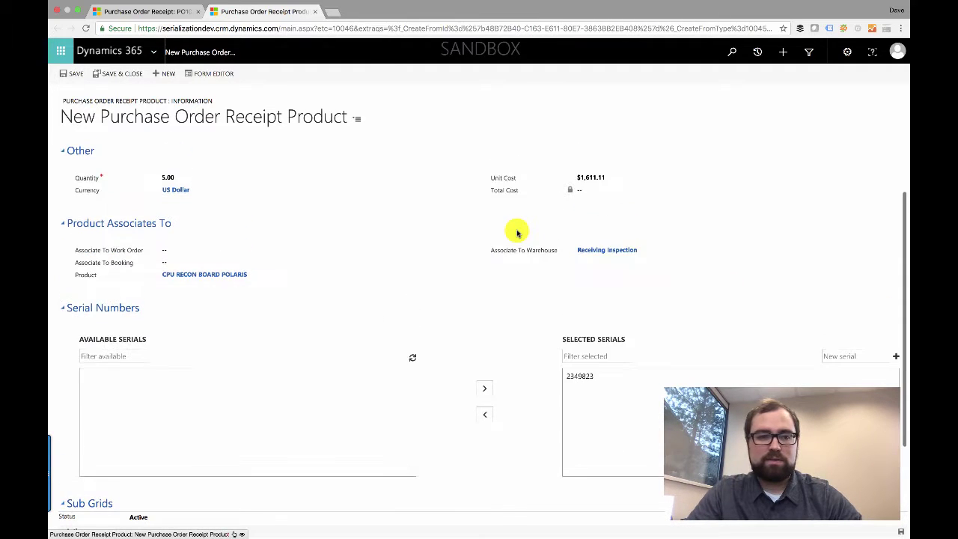
{"action": "left_click", "coordinate": [858, 355]}
{"action": "type", "text": "2349823"}
{"action": "key", "text": "Return"}
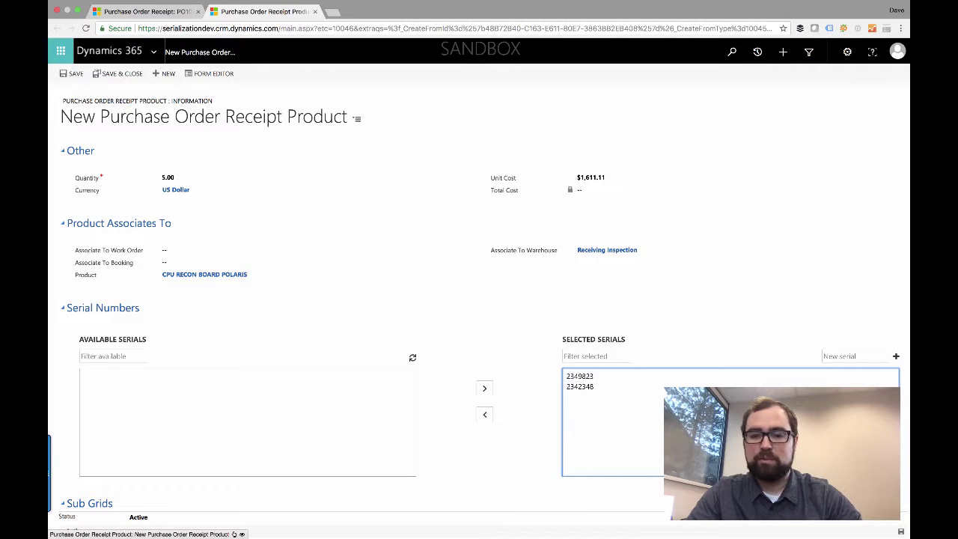
{"action": "left_click", "coordinate": [856, 352]}
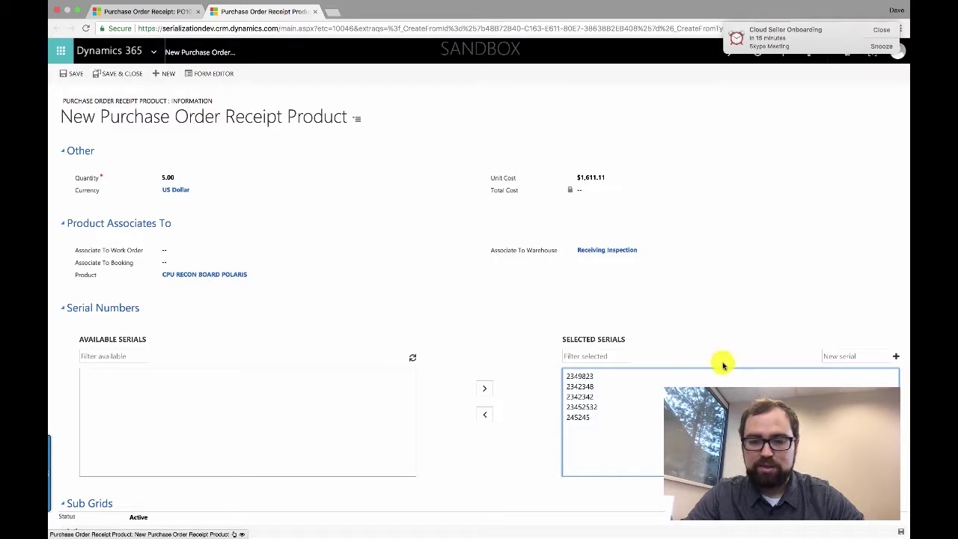
{"action": "left_click", "coordinate": [479, 314]}
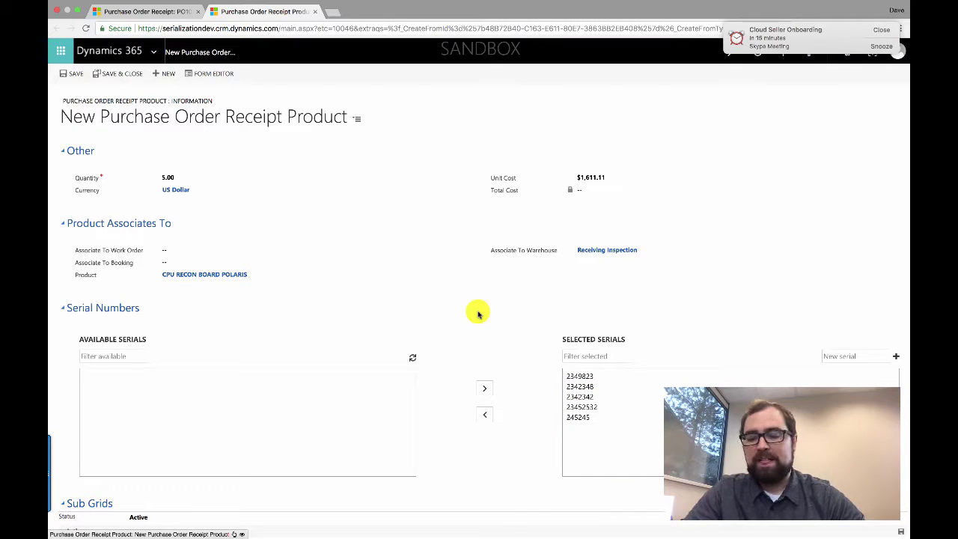
- Activate the filter for the available serials, followed by the filter for the selected serials
{"action": "scroll", "coordinate": [478, 314], "scroll_direction": "down", "scroll_amount": 1}
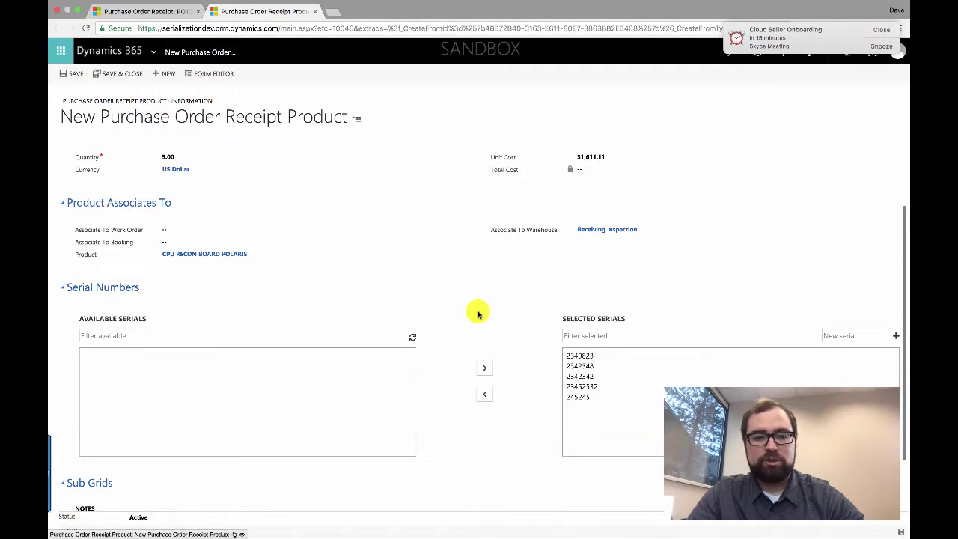
{"action": "left_click", "coordinate": [131, 334]}
{"action": "left_click", "coordinate": [613, 334]}
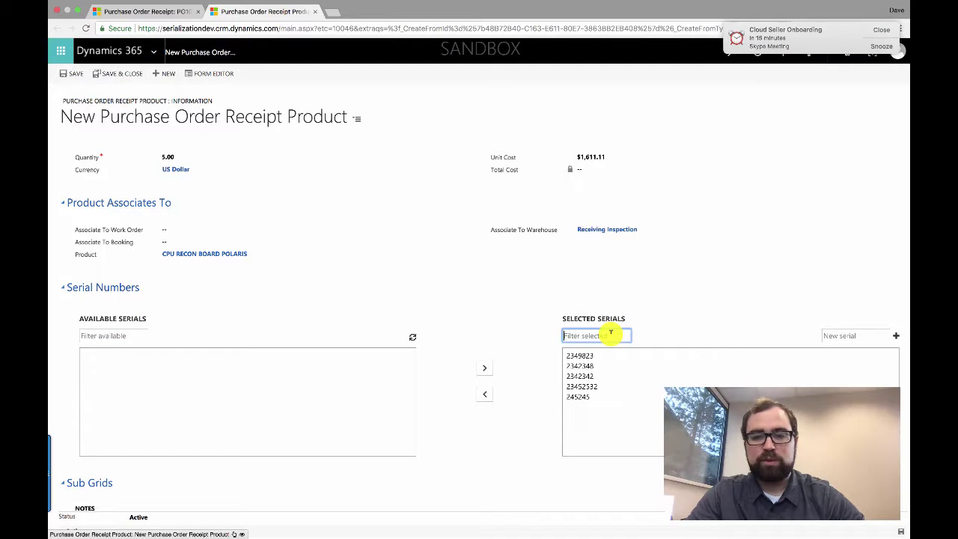
- Save the new receipt product with its five selected serials
{"action": "left_click", "coordinate": [852, 336]}
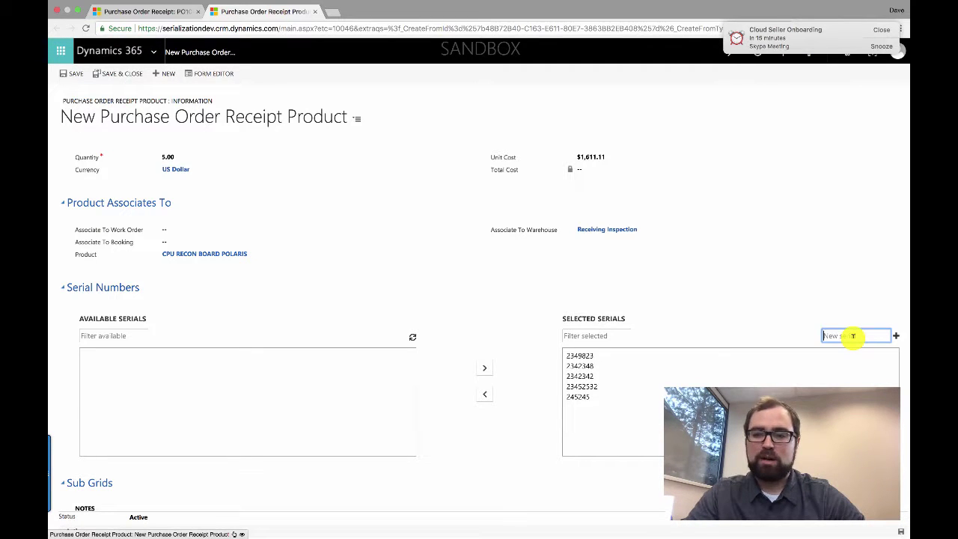
{"action": "left_click", "coordinate": [75, 76]}
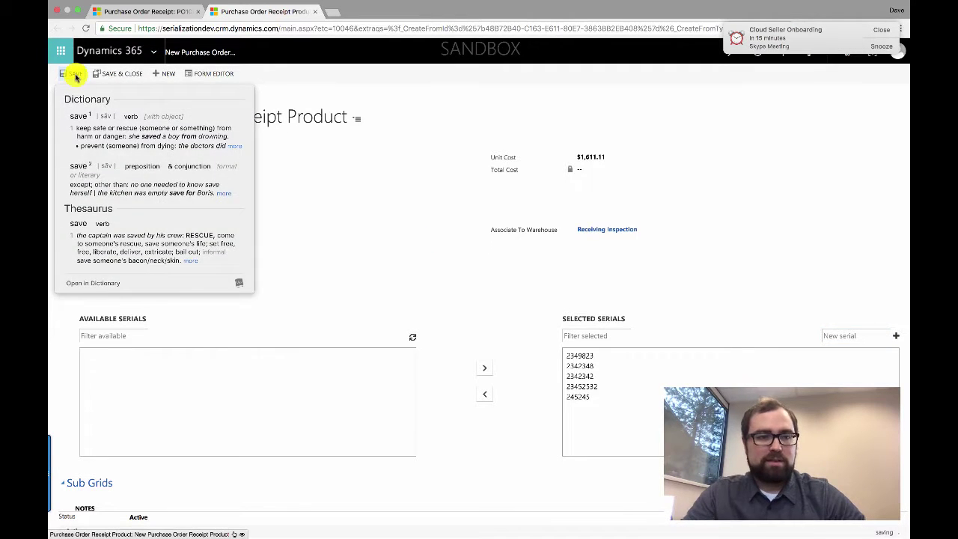
{"action": "left_click", "coordinate": [66, 75]}
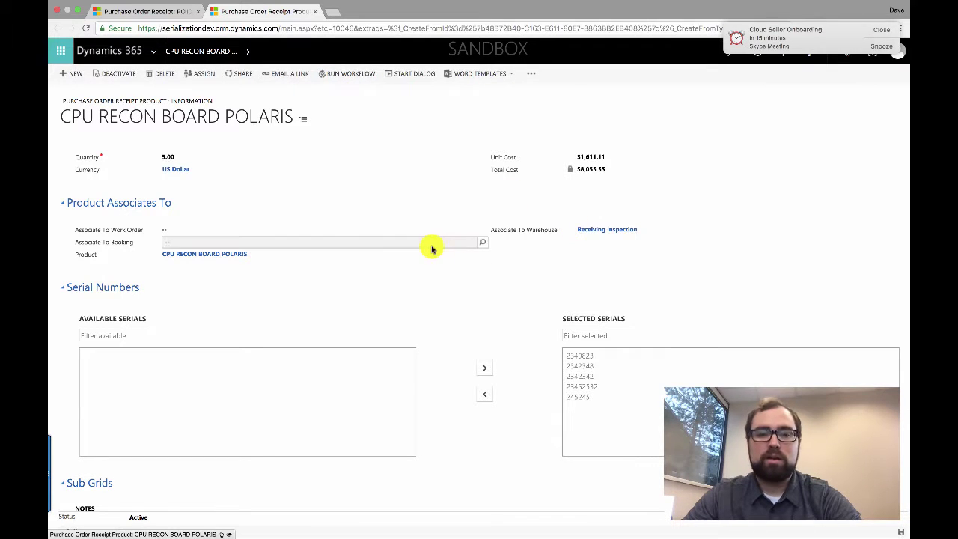
- Open the receipt line's product record, review its serial numbers and journals, and open the record of serial 2342342
{"action": "left_click", "coordinate": [232, 255]}
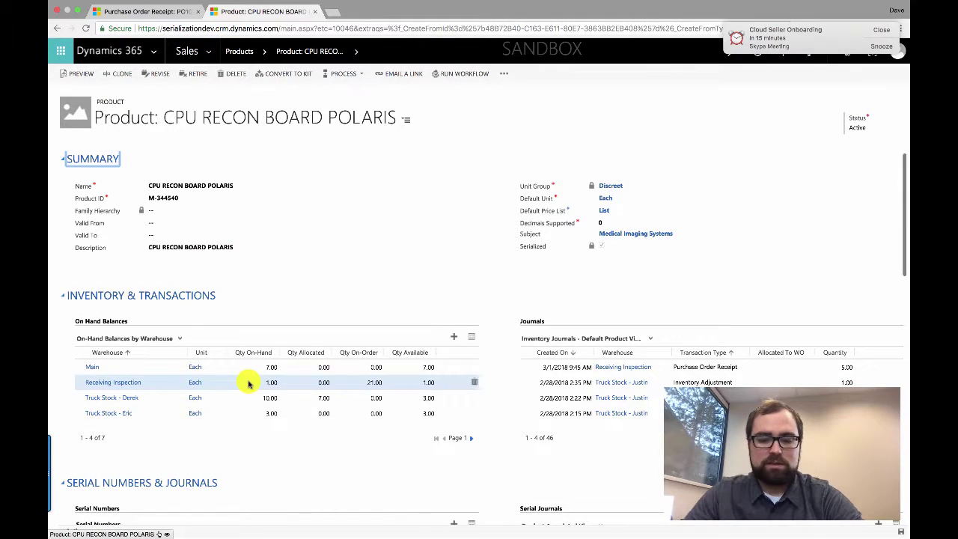
{"action": "scroll", "coordinate": [246, 381], "scroll_direction": "down", "scroll_amount": 3}
{"action": "scroll", "coordinate": [249, 384], "scroll_direction": "down", "scroll_amount": 2}
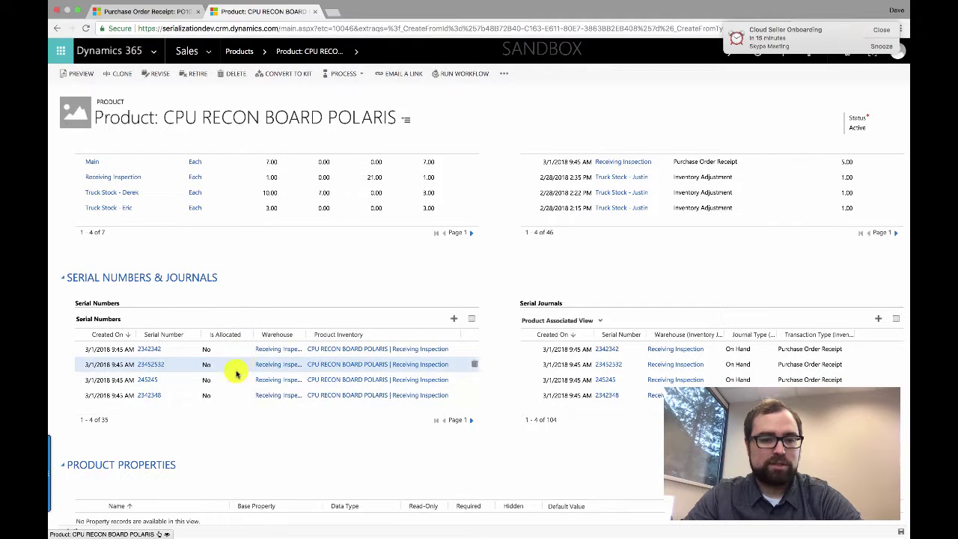
{"action": "left_click", "coordinate": [156, 348]}
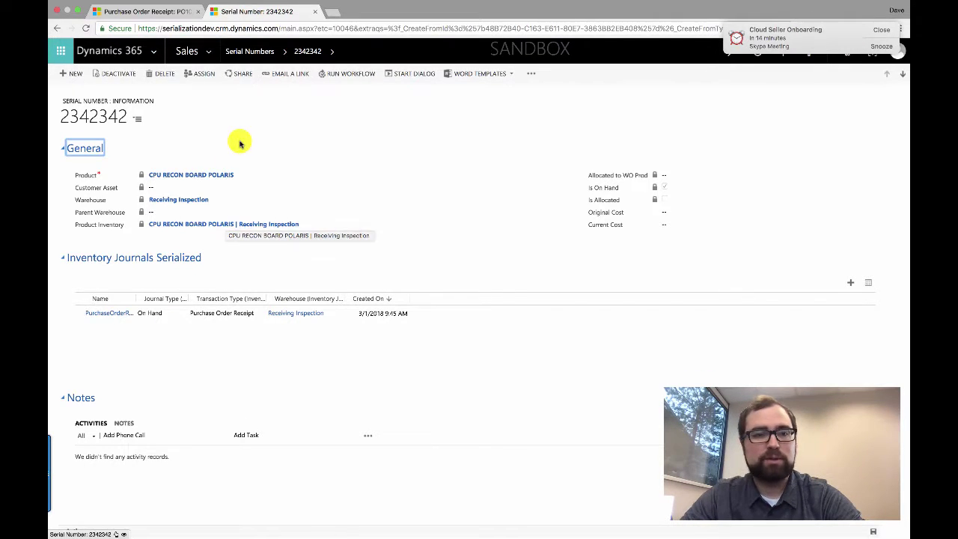
- Go to the Field Service inventory transfers and open transfer XFR100001
{"action": "left_click", "coordinate": [210, 59]}
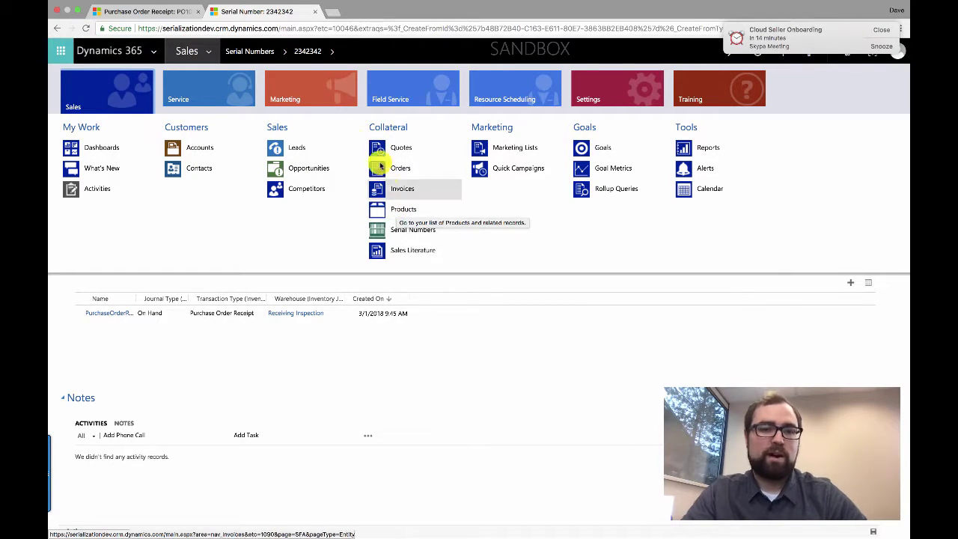
{"action": "left_click", "coordinate": [397, 105]}
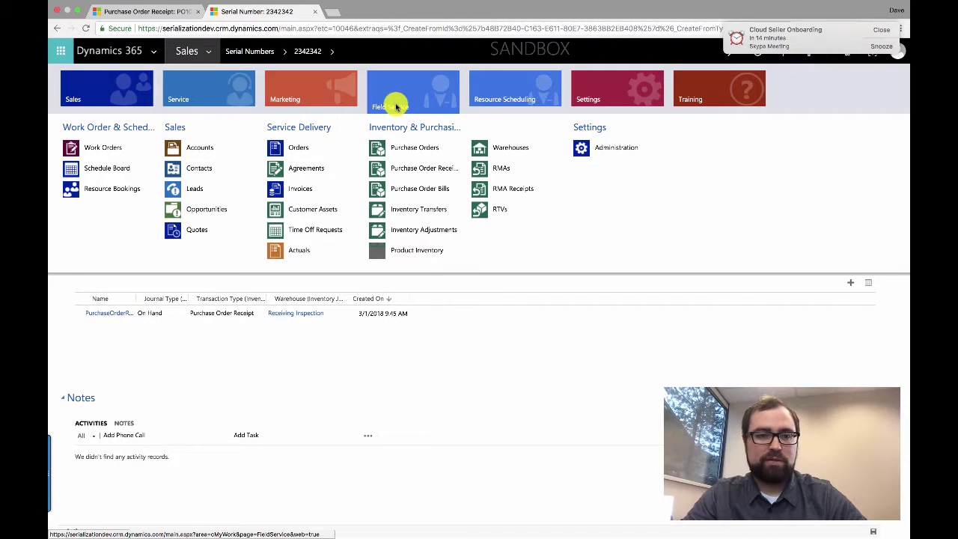
{"action": "left_click", "coordinate": [404, 209]}
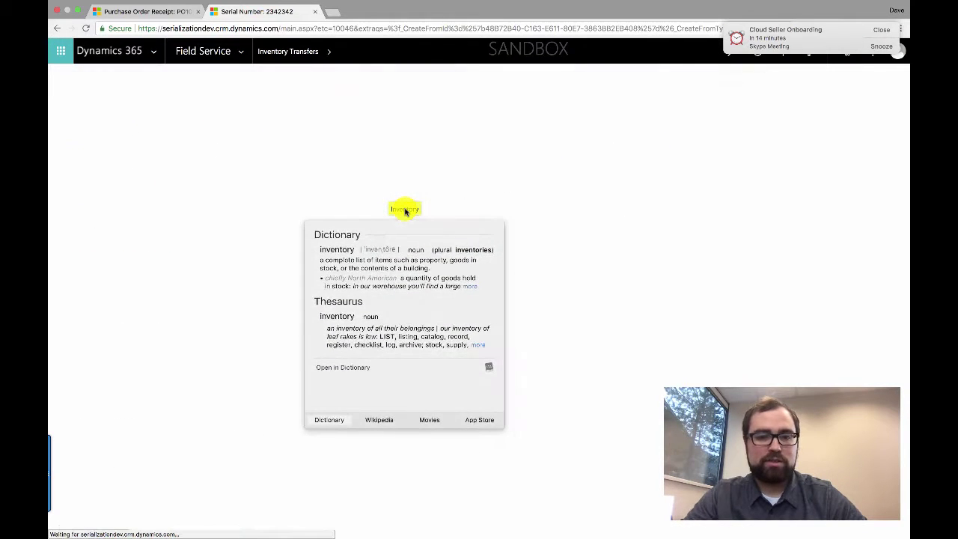
{"action": "left_click", "coordinate": [394, 116]}
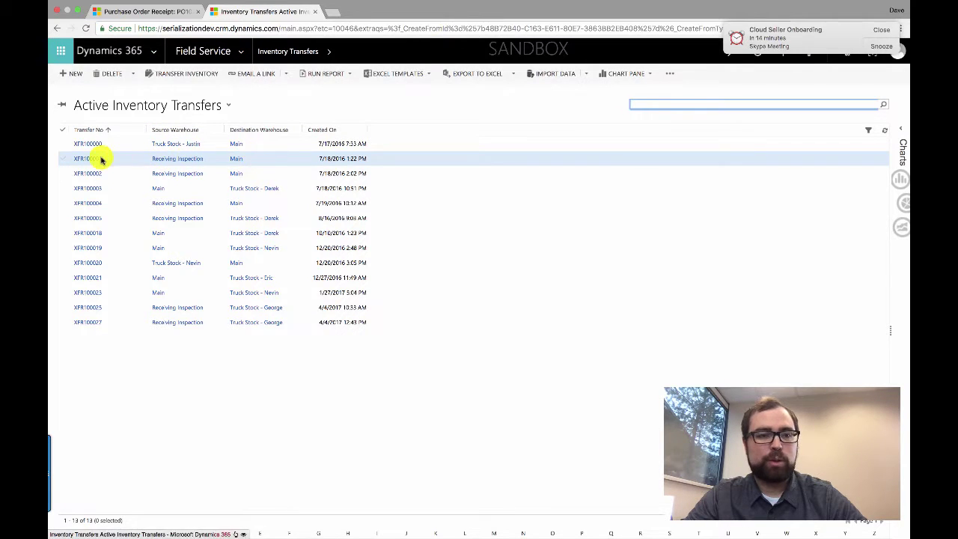
{"action": "left_click", "coordinate": [101, 159]}
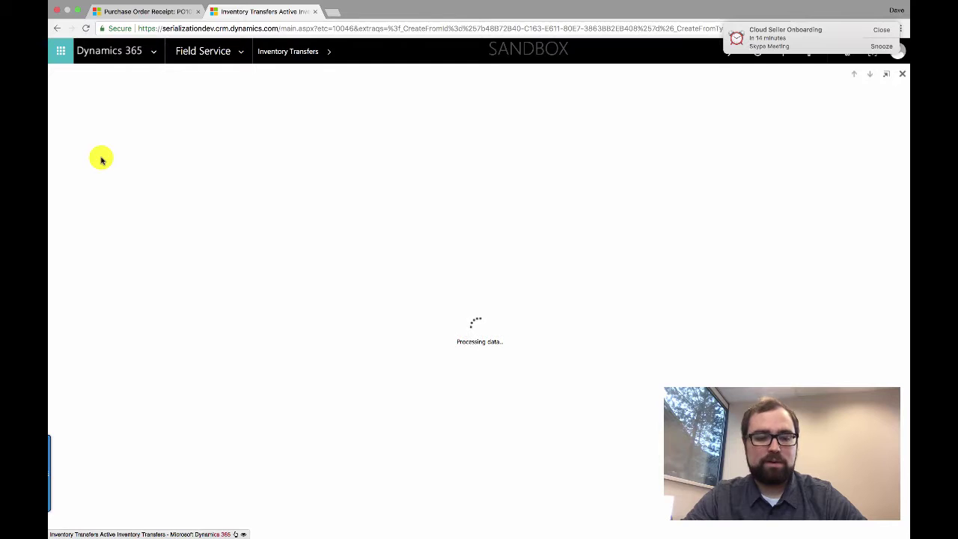
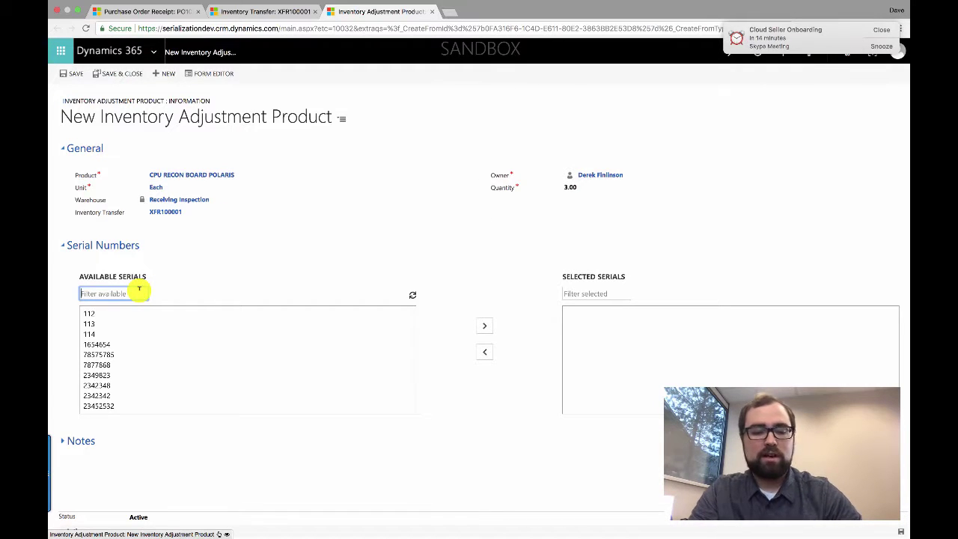
- Test the available serials filter with values starting with 1 and 7, and clear it again
{"action": "type", "text": "1"}
{"action": "key", "text": "BackSpace"}
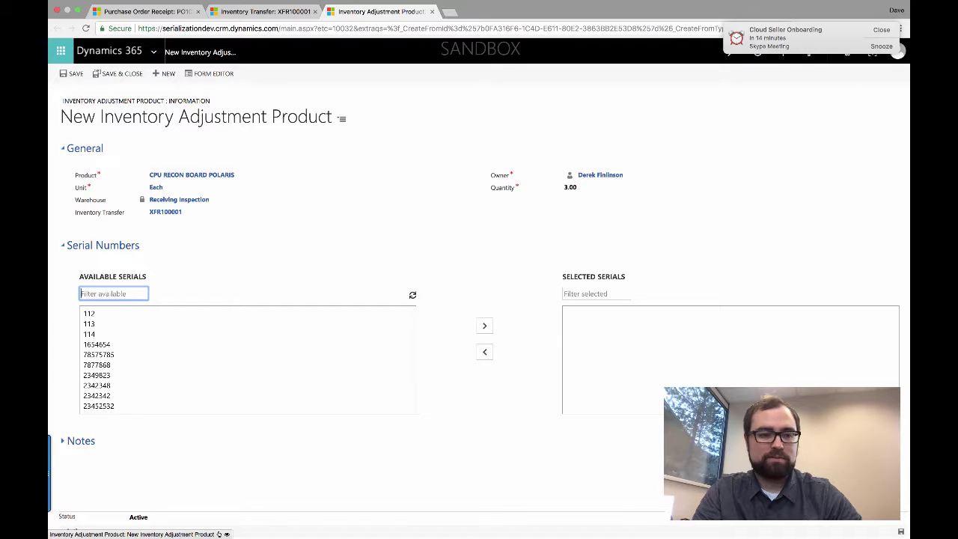
{"action": "type", "text": "78"}
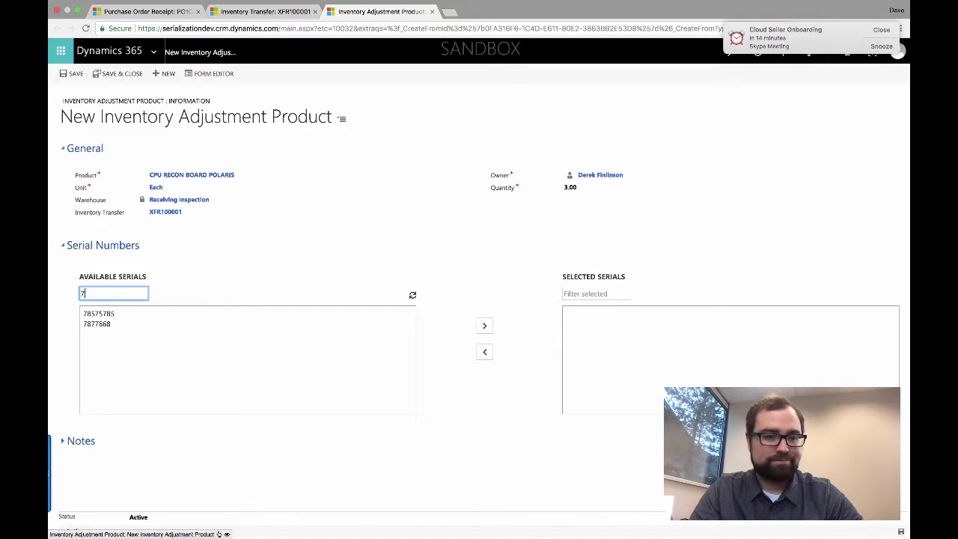
{"action": "key", "text": "BackSpace"}
{"action": "type", "text": "1"}
{"action": "key", "text": "BackSpace"}
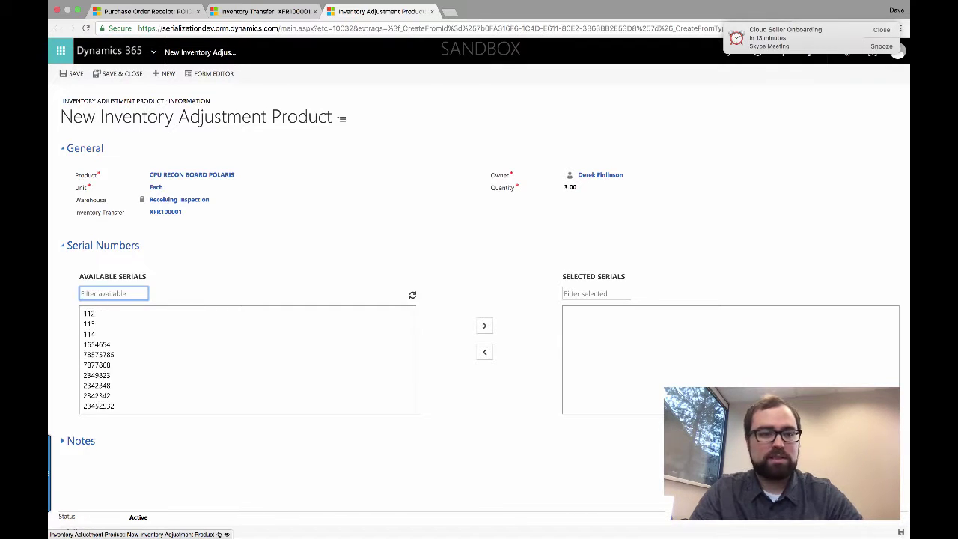
- Try to save the adjustment product with 1654654 as its only selected serial
{"action": "double_click", "coordinate": [97, 344]}
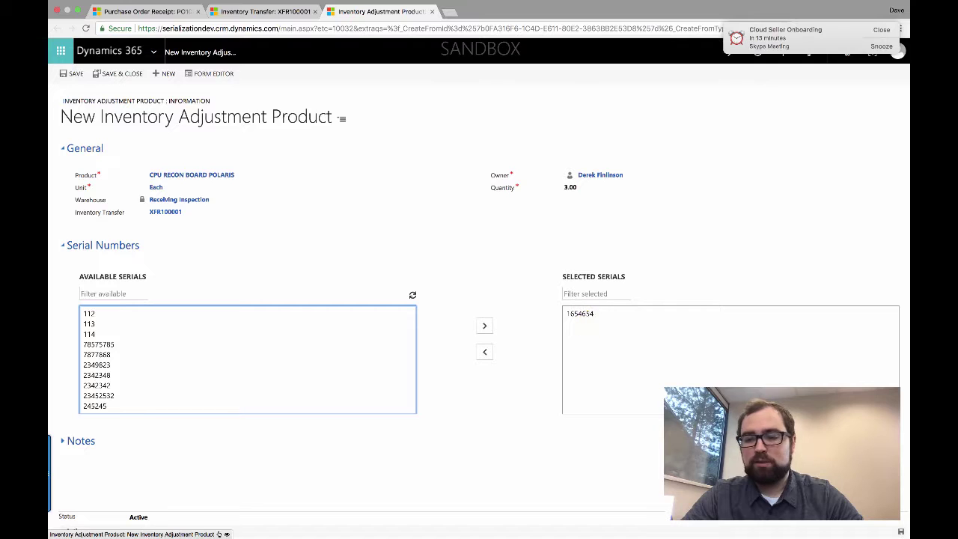
{"action": "left_click", "coordinate": [903, 532]}
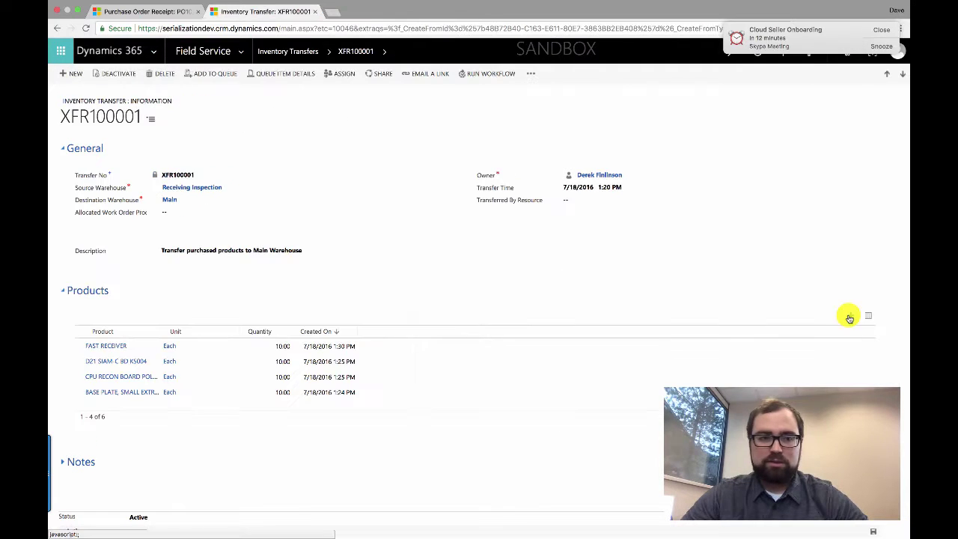
- Start a new adjustment product on transfer XFR100001 for CPU RECON BOARD POLARIS with a quantity of 1
{"action": "left_click", "coordinate": [848, 317]}
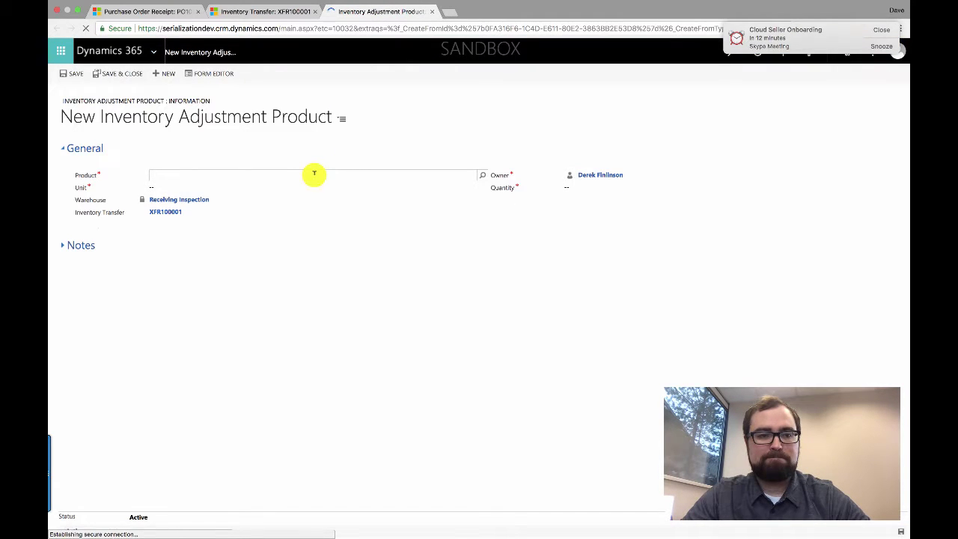
{"action": "type", "text": "cpu"}
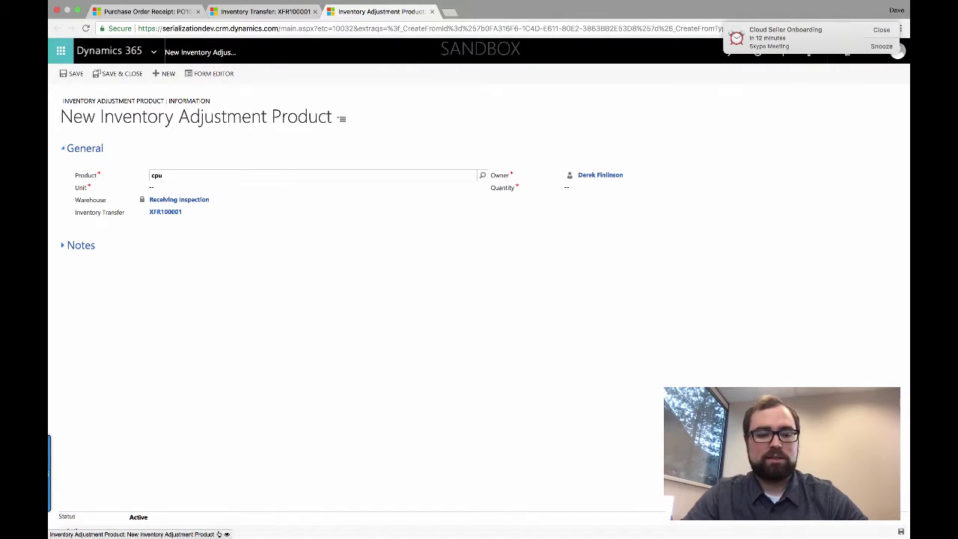
{"action": "key", "text": "Tab"}
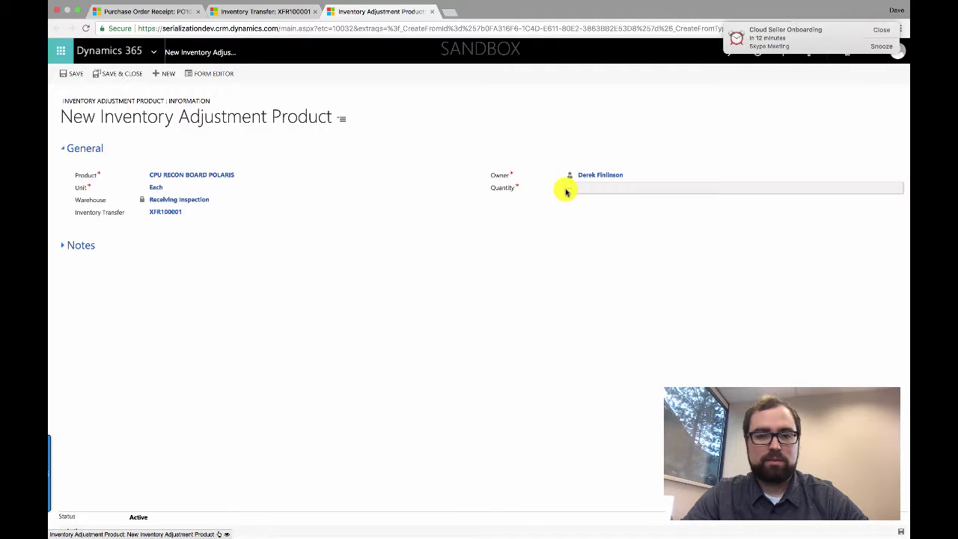
{"action": "left_click", "coordinate": [566, 188]}
{"action": "type", "text": "1"}
{"action": "key", "text": "Tab"}
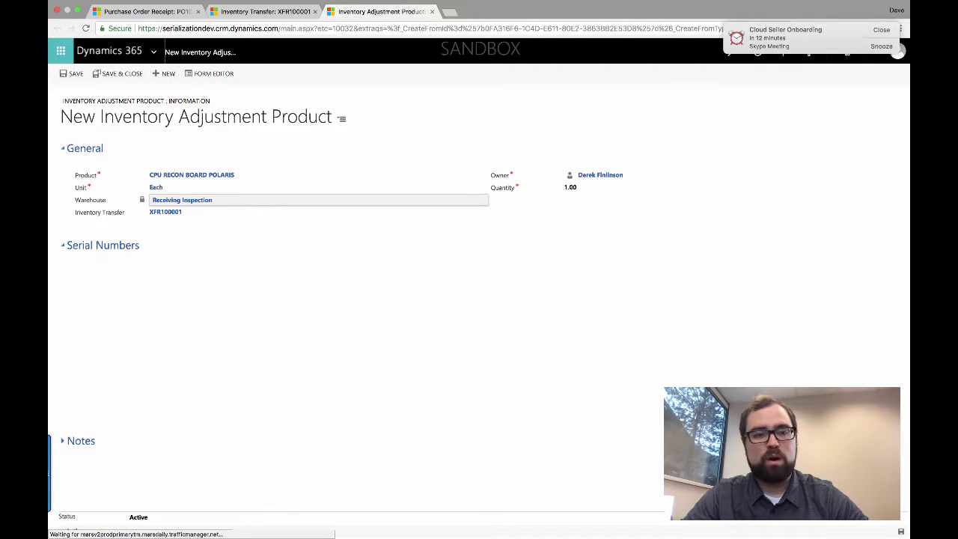
- Move serial 112 from the available to the selected serials of the adjustment product
{"action": "double_click", "coordinate": [103, 315]}
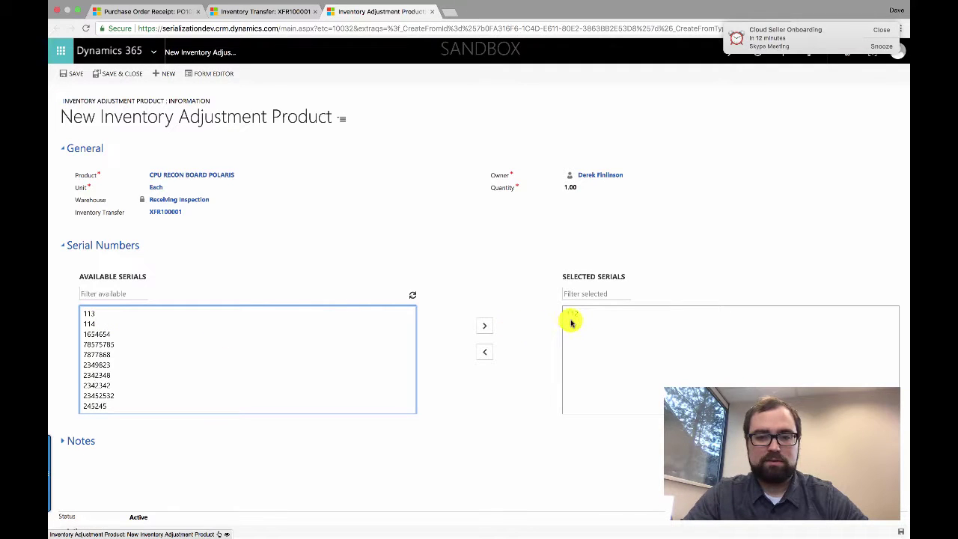
{"action": "left_click", "coordinate": [575, 313]}
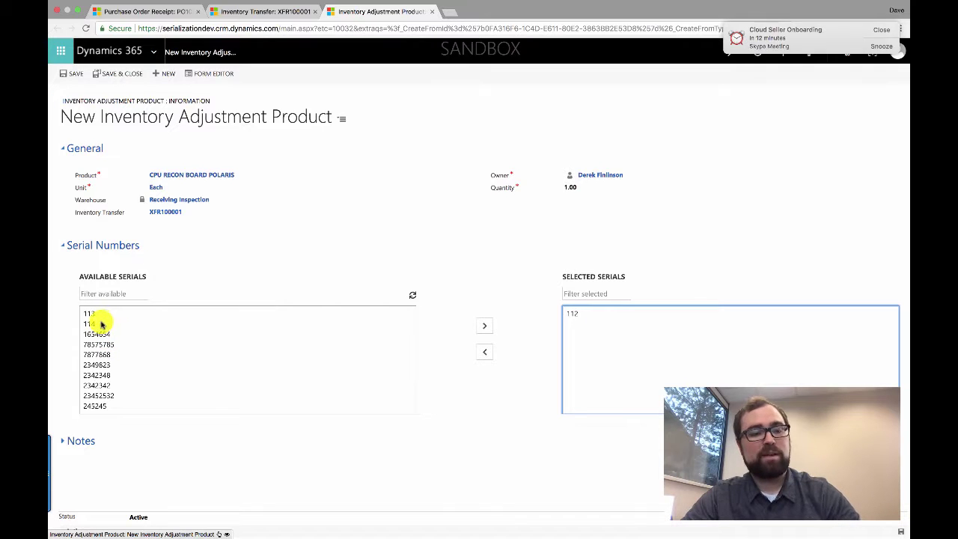
{"action": "left_click", "coordinate": [584, 312]}
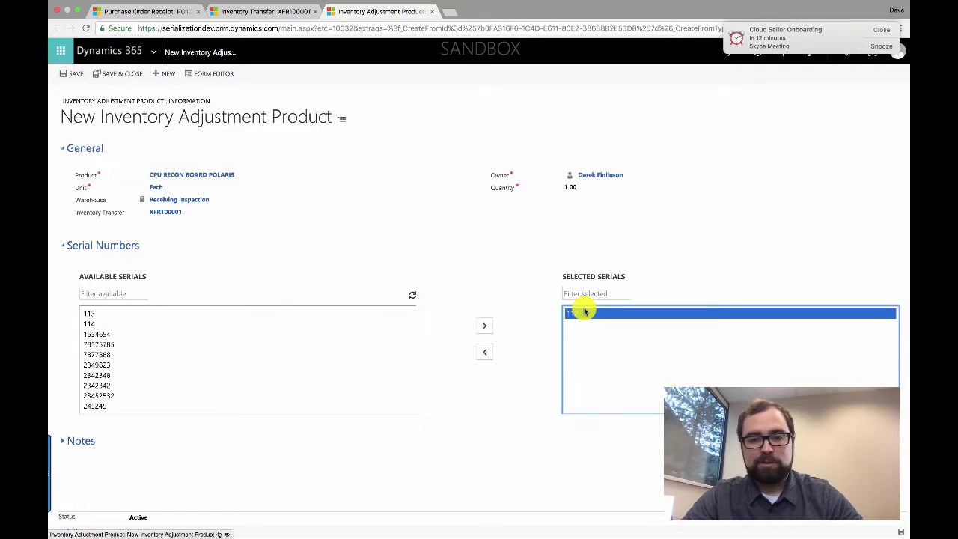
- Try to save the adjustment product with serial 114 also selected, and return that serial to the available list
{"action": "double_click", "coordinate": [98, 324]}
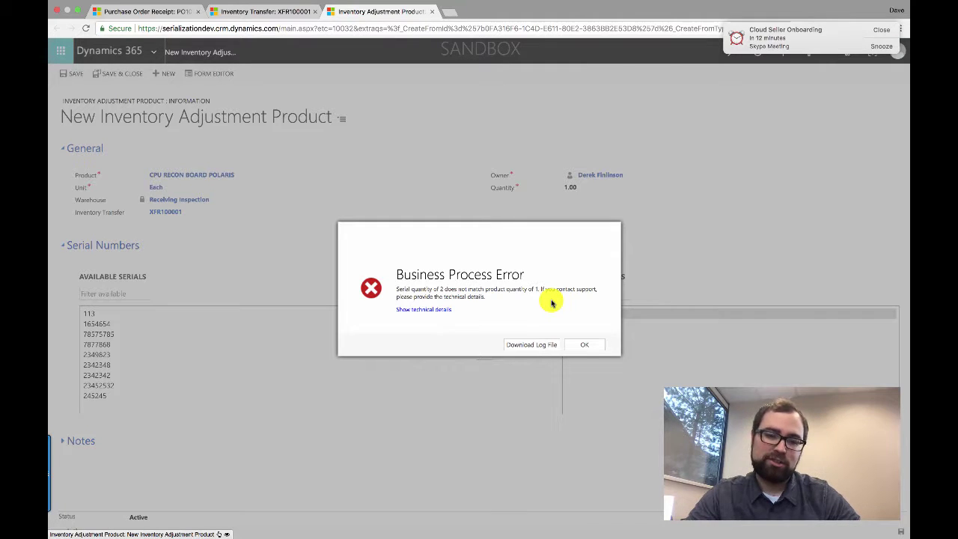
{"action": "left_click", "coordinate": [582, 347]}
{"action": "double_click", "coordinate": [590, 323]}
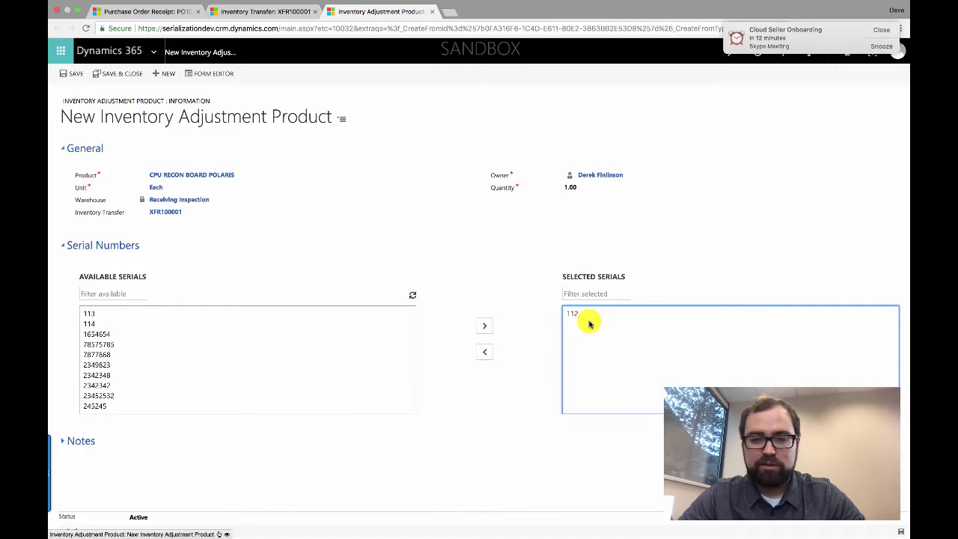
- Save the adjustment product with serial 112 and close both its page and the inventory transfer's page
{"action": "left_click", "coordinate": [902, 533]}
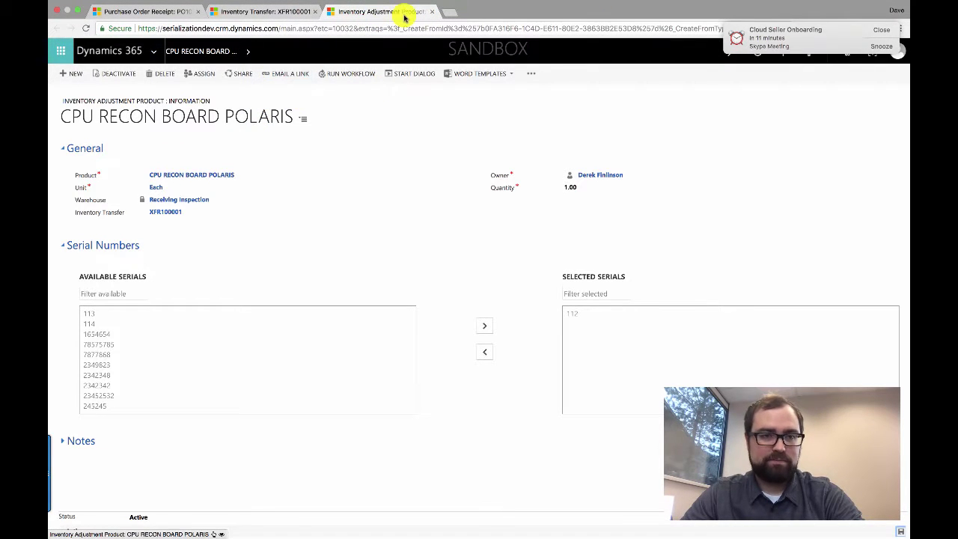
{"action": "left_click", "coordinate": [433, 14]}
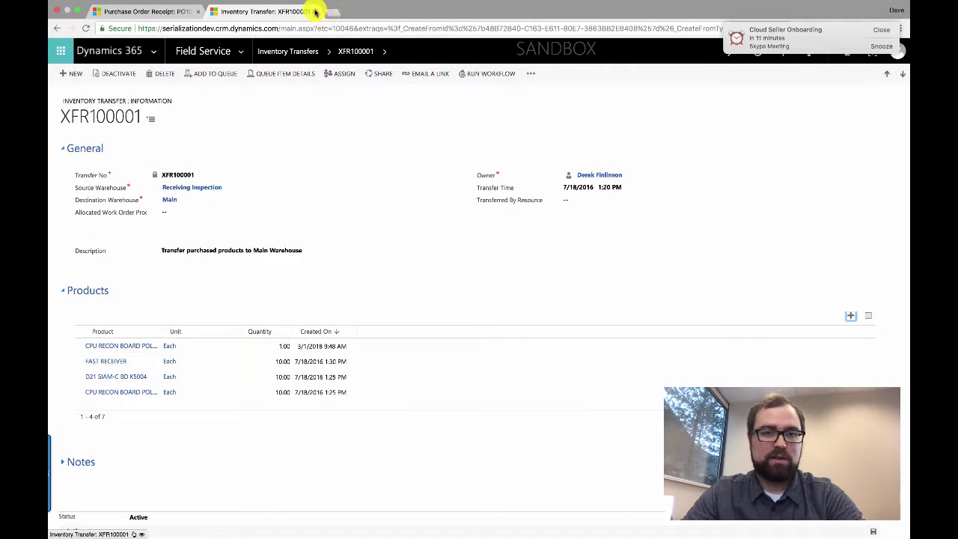
{"action": "left_click", "coordinate": [315, 13]}
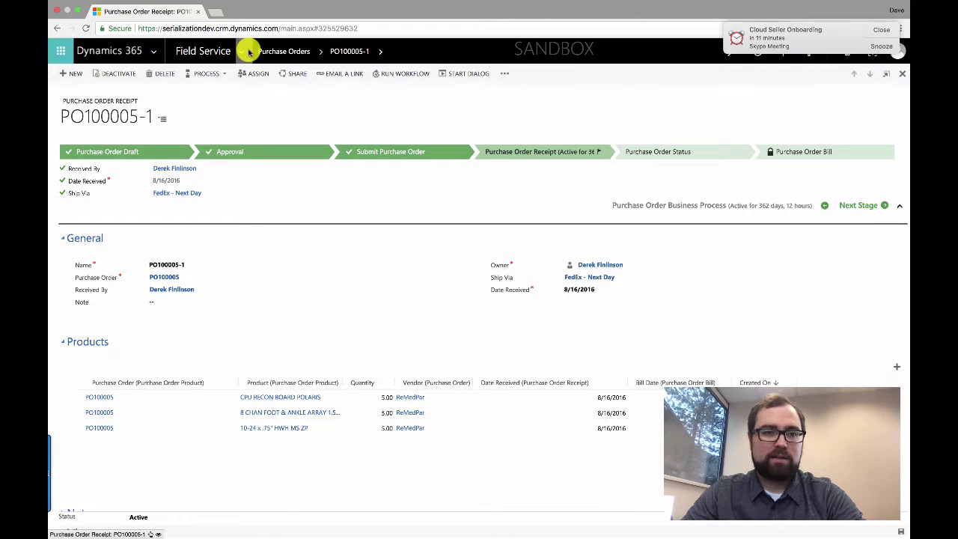
- Open serial 112 from the Sales area's serial numbers and highlight its two Inventory Transfer journal entries
{"action": "left_click", "coordinate": [241, 50]}
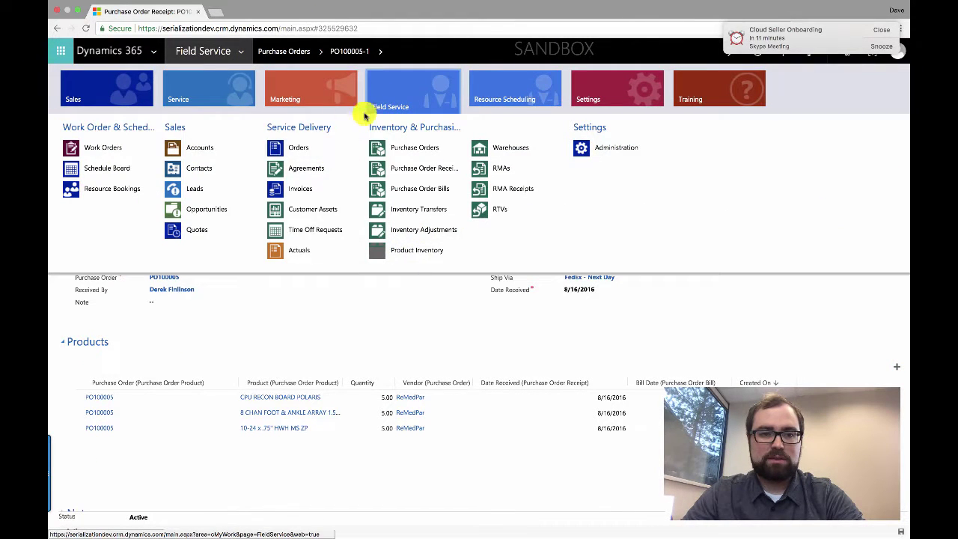
{"action": "left_click", "coordinate": [135, 95]}
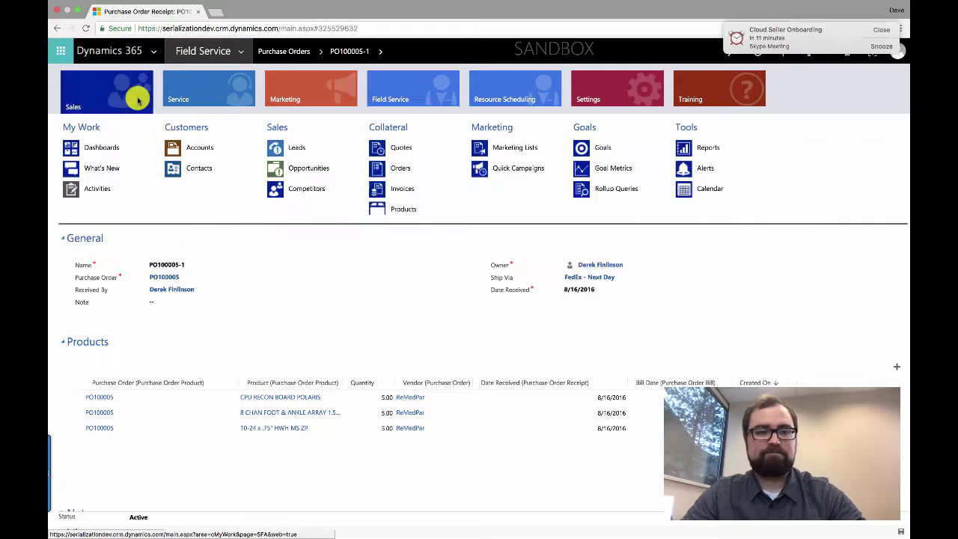
{"action": "left_click", "coordinate": [401, 238]}
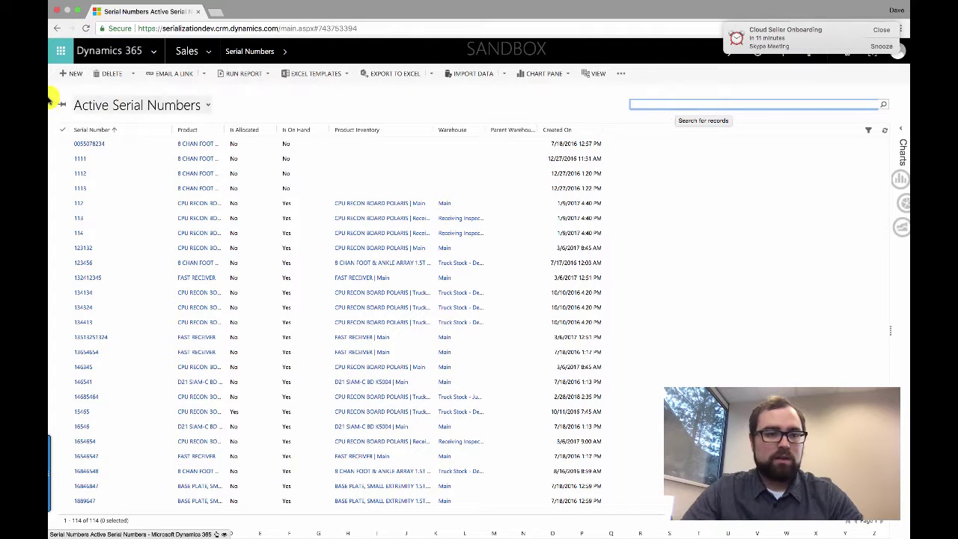
{"action": "left_click", "coordinate": [83, 207]}
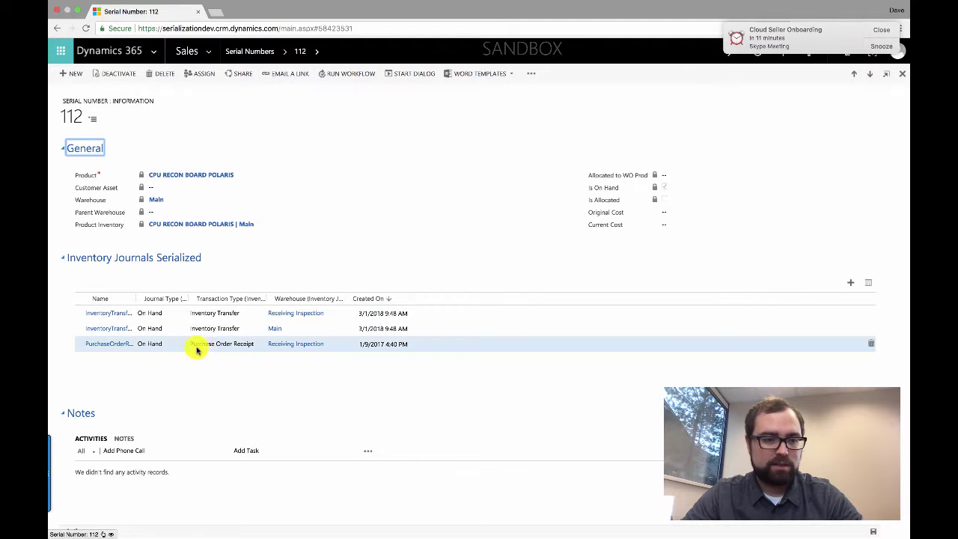
{"action": "left_click", "coordinate": [227, 318]}
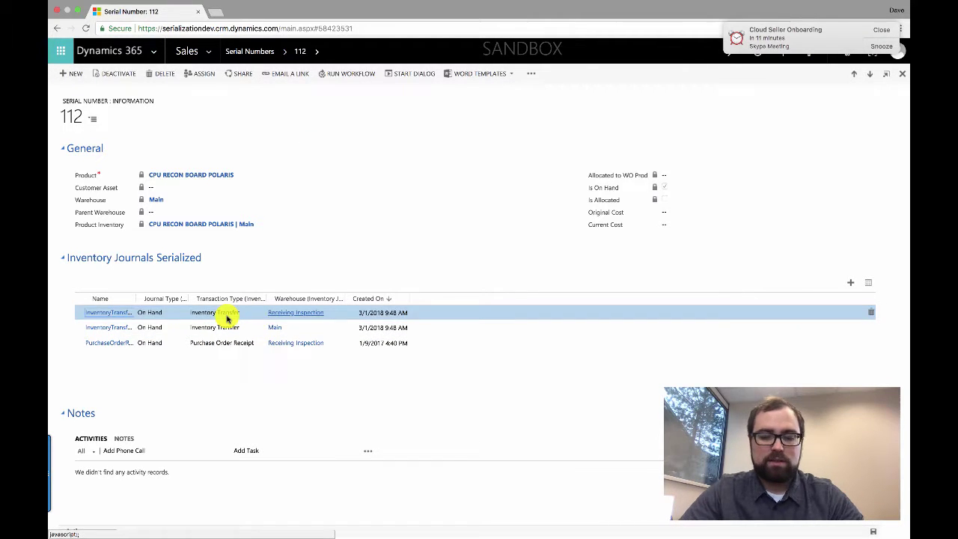
{"action": "key", "text": "Down"}
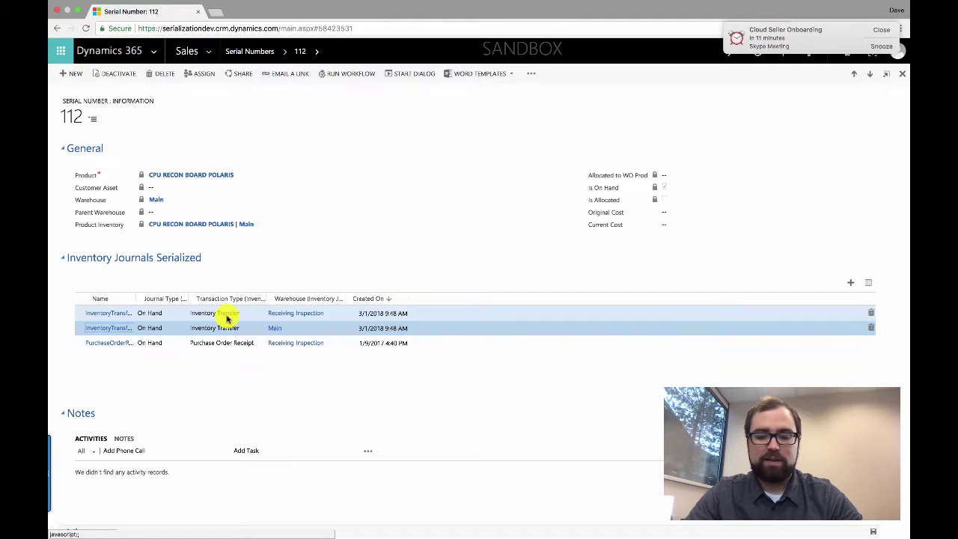
- Open the ReMedPar work order created on 10/4/2016 from Field Service's active work orders
{"action": "left_click", "coordinate": [227, 318]}
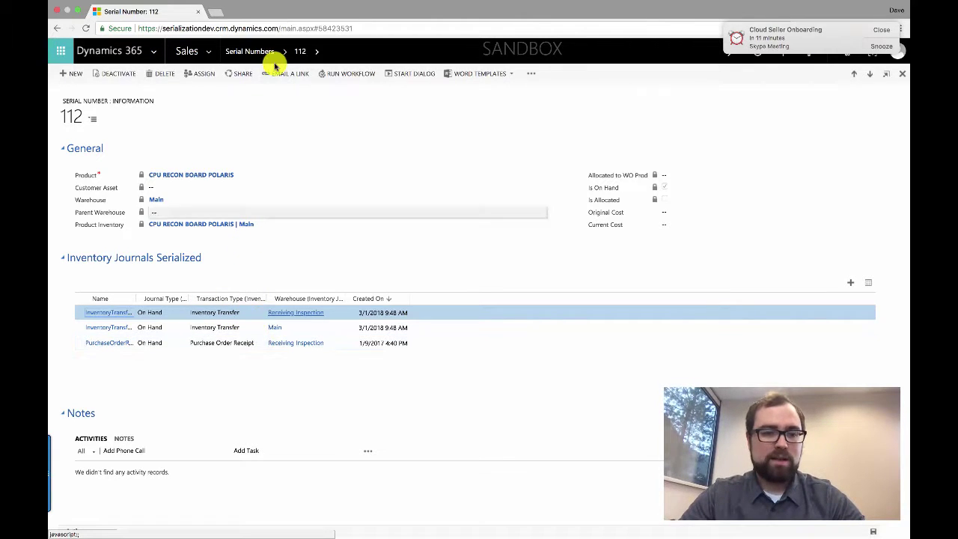
{"action": "left_click", "coordinate": [193, 53]}
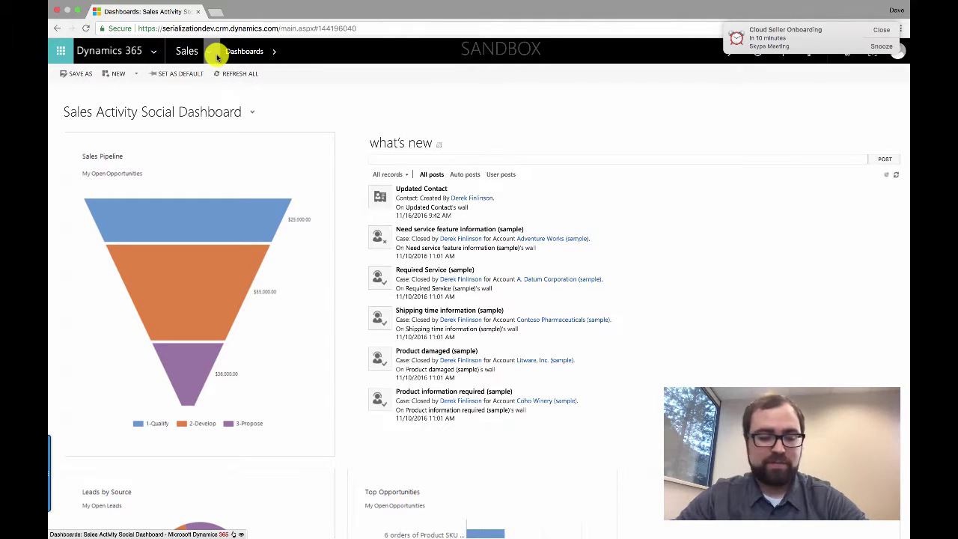
{"action": "left_click", "coordinate": [215, 54]}
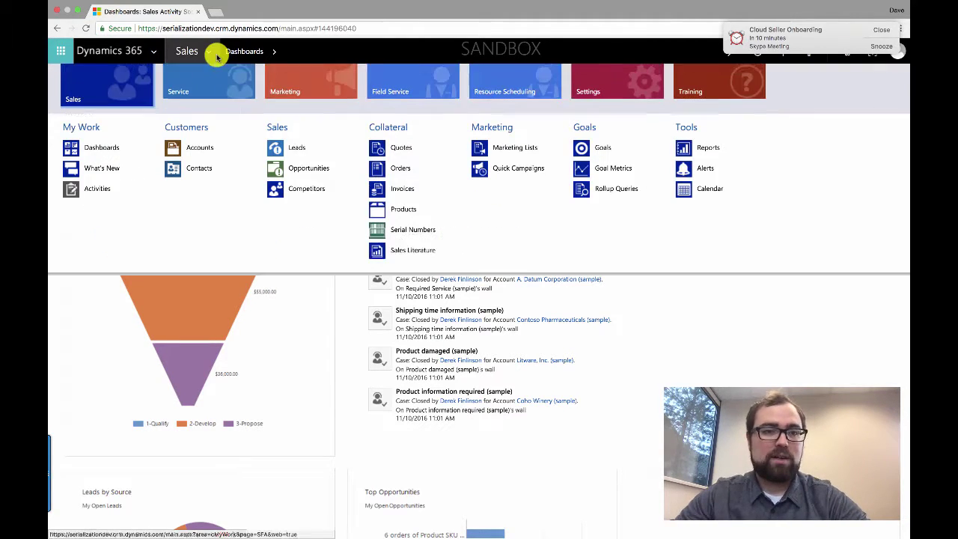
{"action": "left_click", "coordinate": [392, 90]}
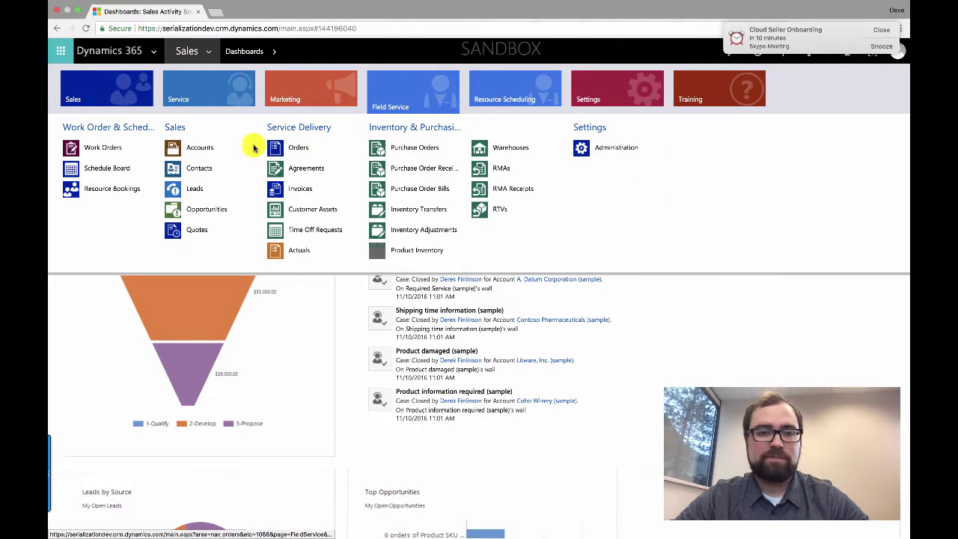
{"action": "left_click", "coordinate": [125, 154]}
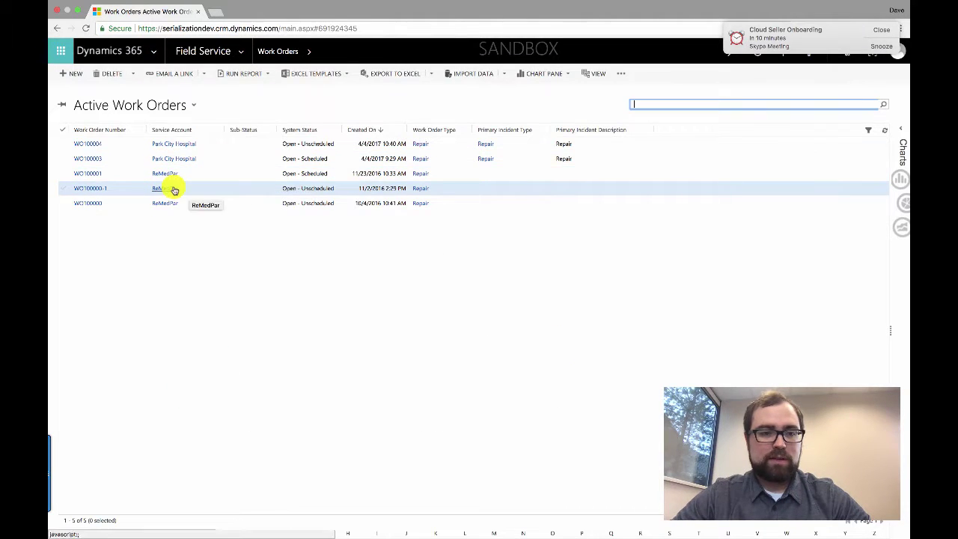
{"action": "left_click", "coordinate": [93, 203]}
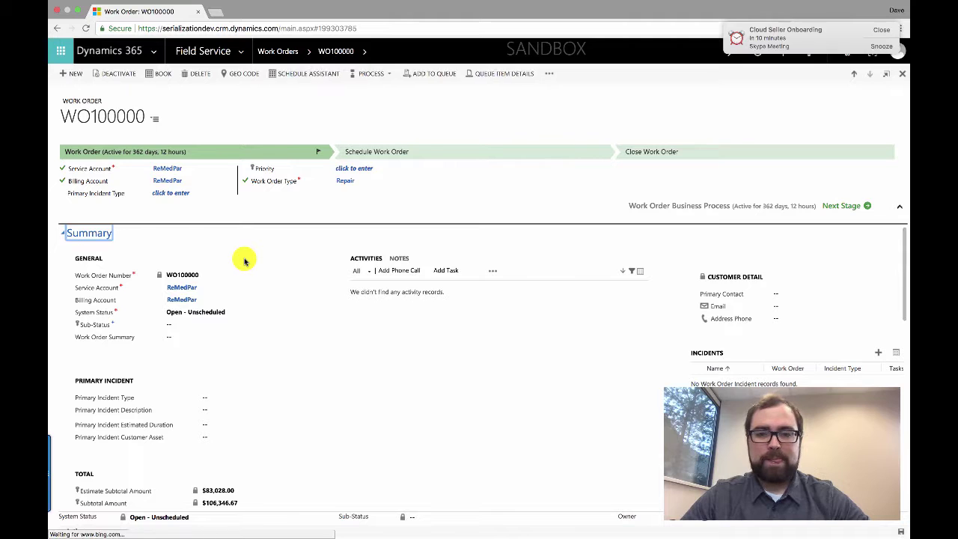
- Expand the work order's Products section and start a new work order product
{"action": "scroll", "coordinate": [244, 261], "scroll_direction": "down", "scroll_amount": 5}
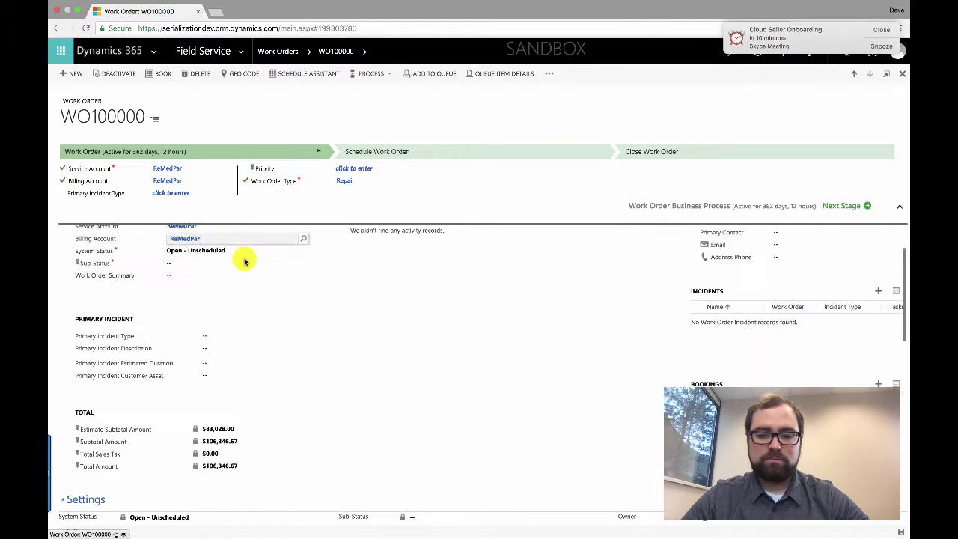
{"action": "scroll", "coordinate": [245, 258], "scroll_direction": "down", "scroll_amount": 3}
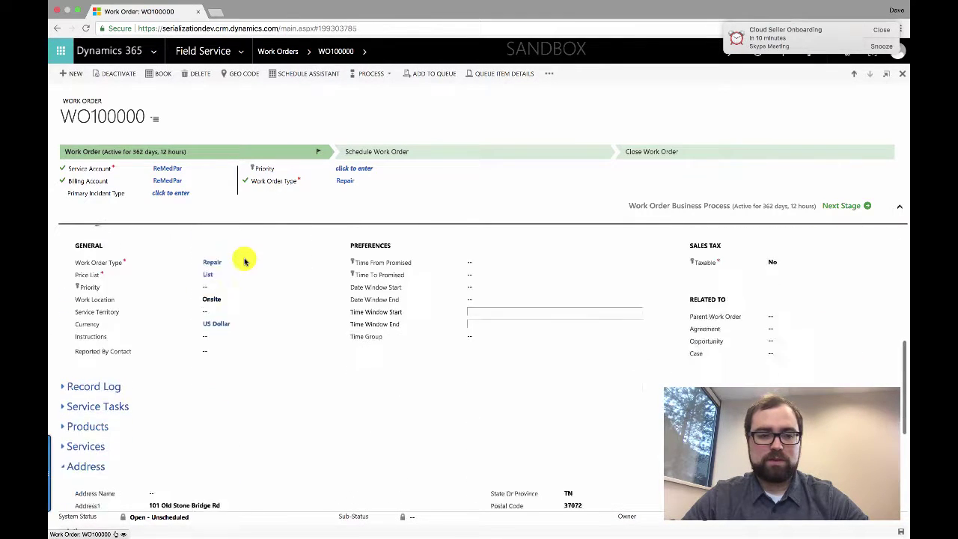
{"action": "left_click", "coordinate": [63, 378]}
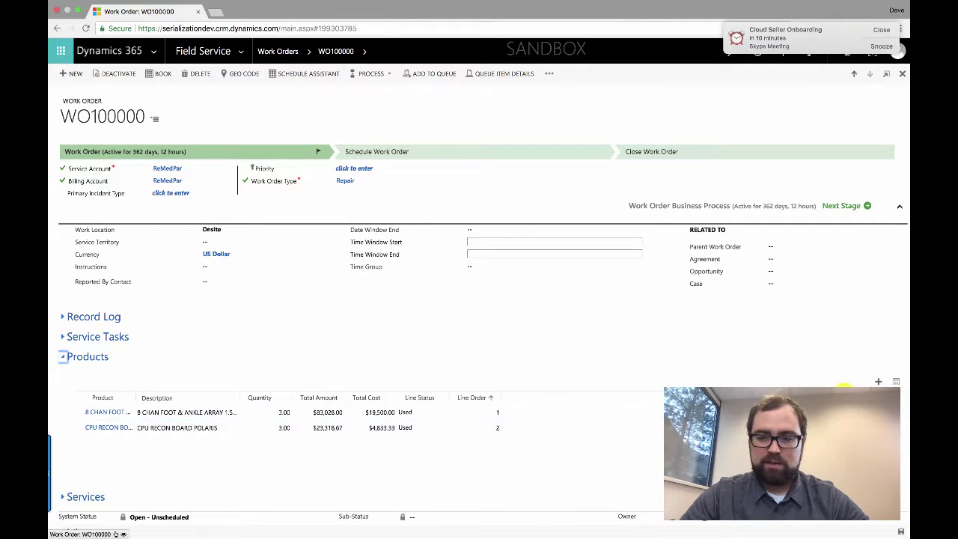
{"action": "left_click", "coordinate": [880, 384]}
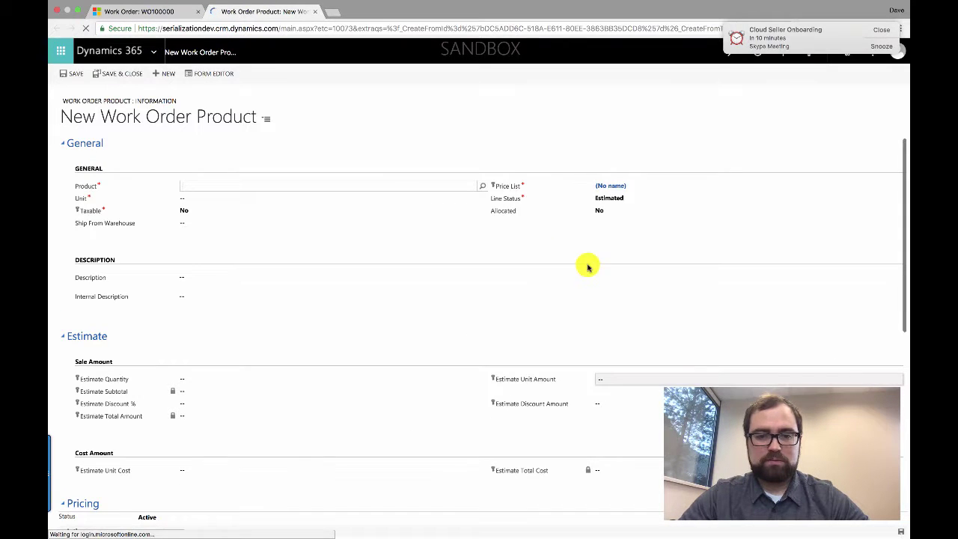
- Set the new work order product to CPU RECON BOARD POLARIS and its ship-from warehouse to Main
{"action": "left_click", "coordinate": [274, 186]}
{"action": "type", "text": "c"}
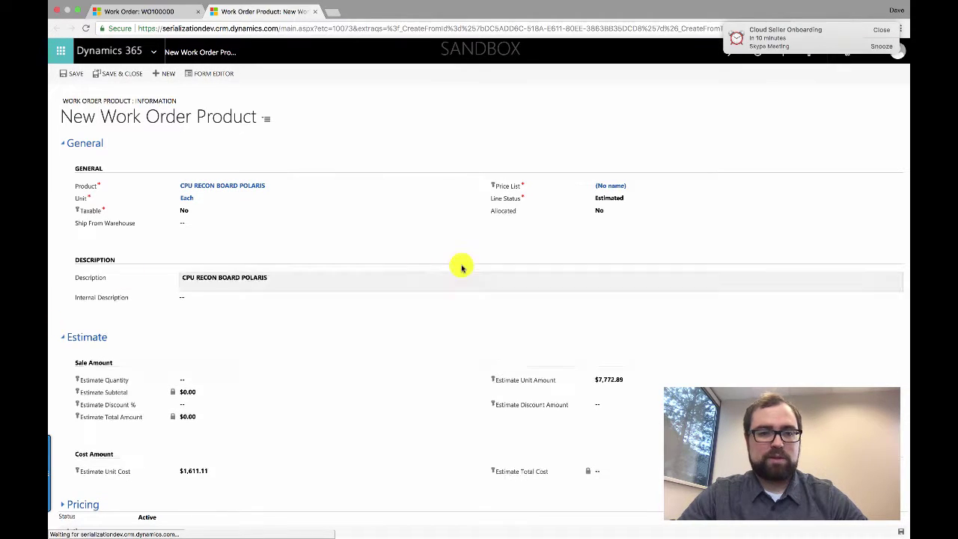
{"action": "left_click", "coordinate": [200, 224]}
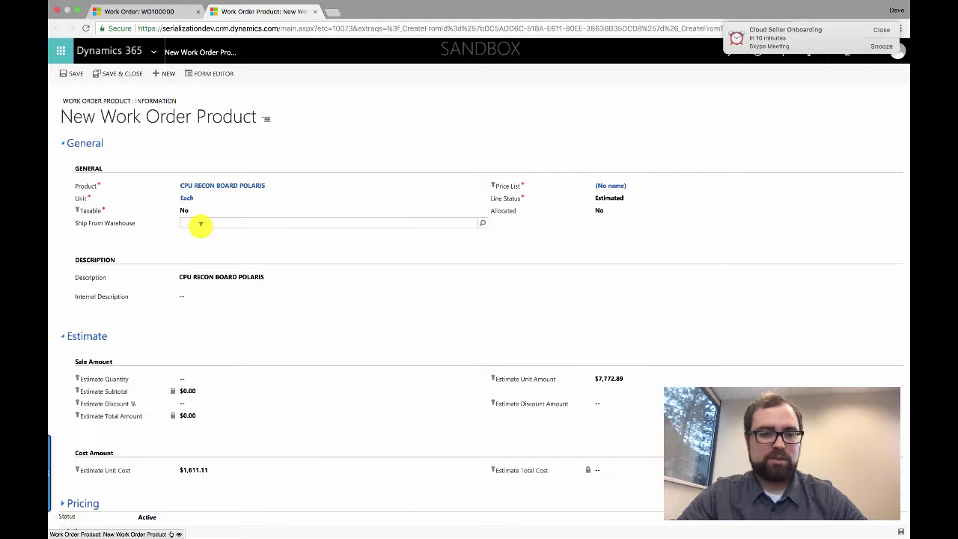
{"action": "key", "text": "Tab"}
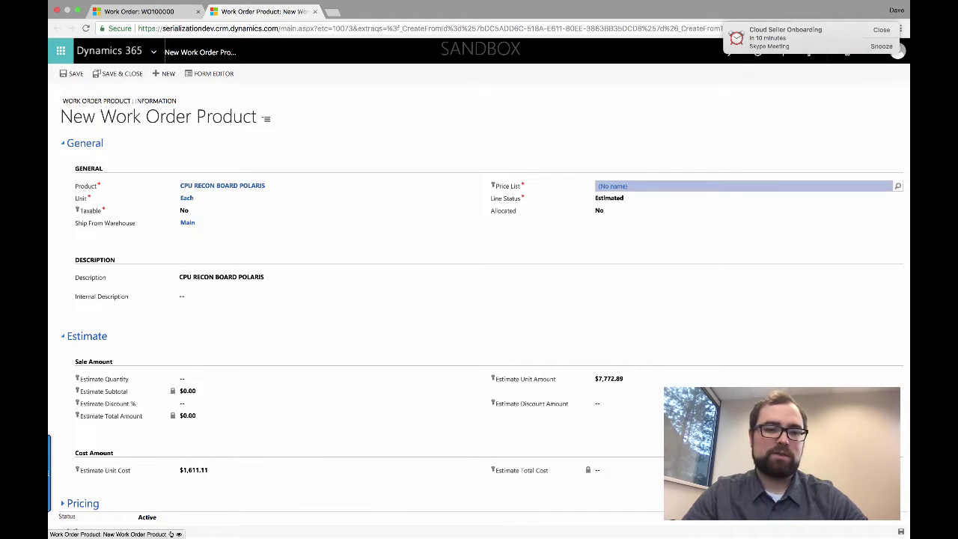
{"action": "left_click", "coordinate": [165, 249]}
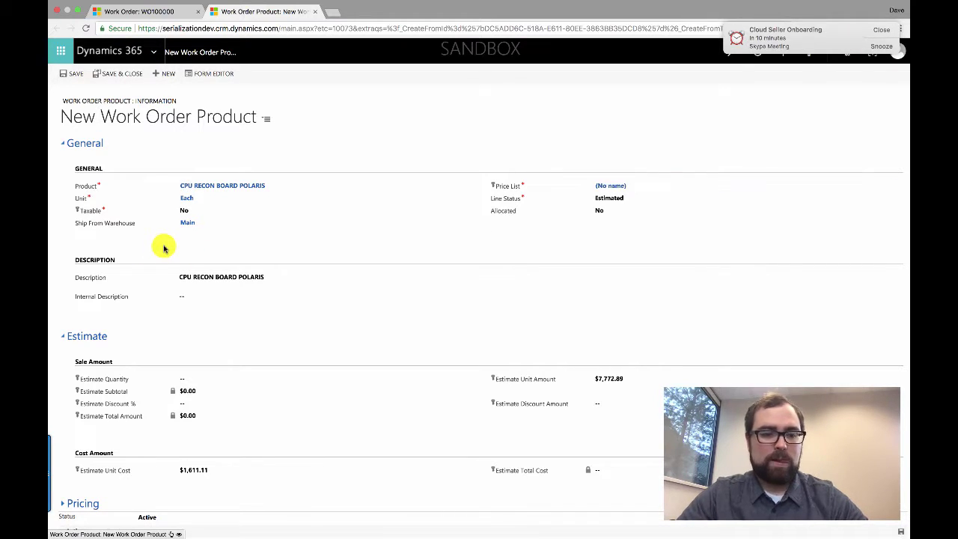
- Set the work order product's estimate quantity to 1 and review its Serial Numbers and General sections
{"action": "scroll", "coordinate": [165, 249], "scroll_direction": "down", "scroll_amount": 3}
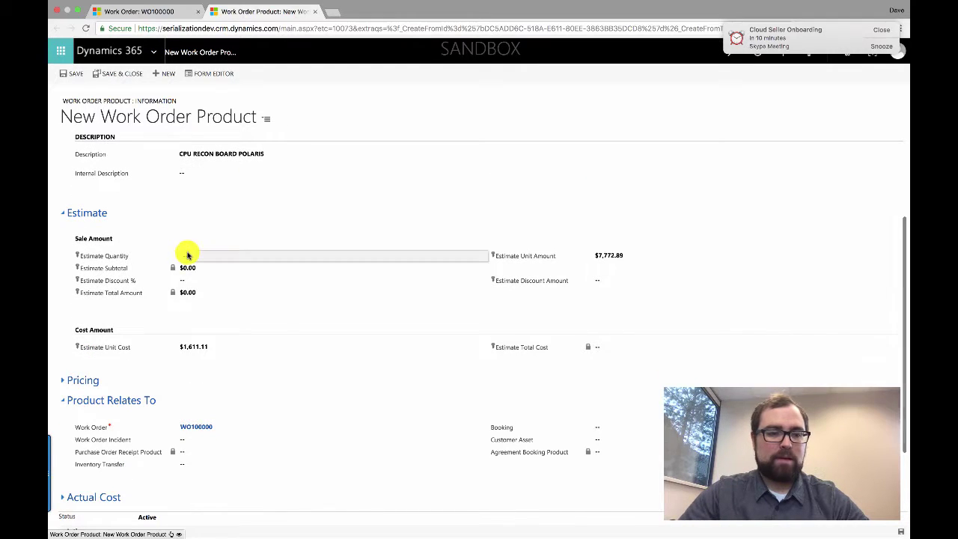
{"action": "type", "text": "1"}
{"action": "key", "text": "Return"}
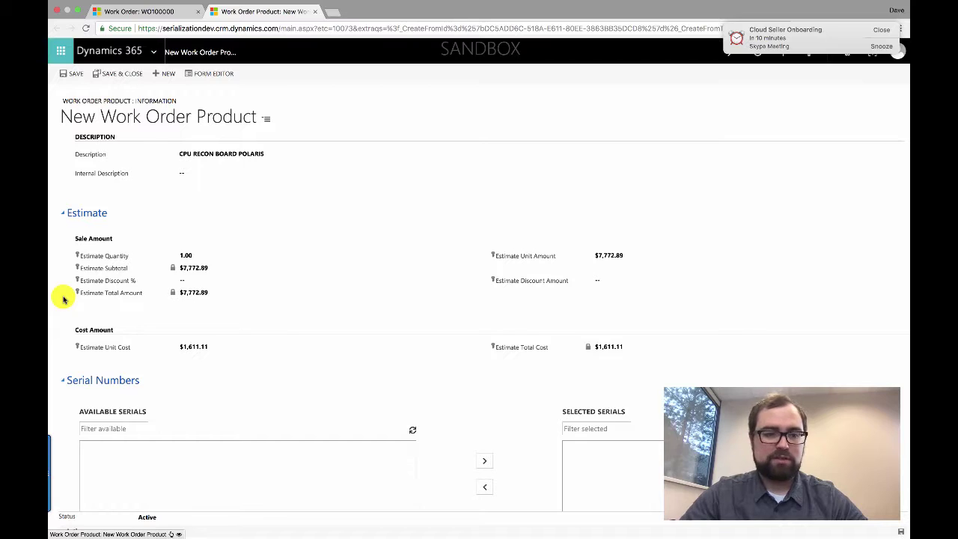
{"action": "scroll", "coordinate": [64, 299], "scroll_direction": "down", "scroll_amount": 4}
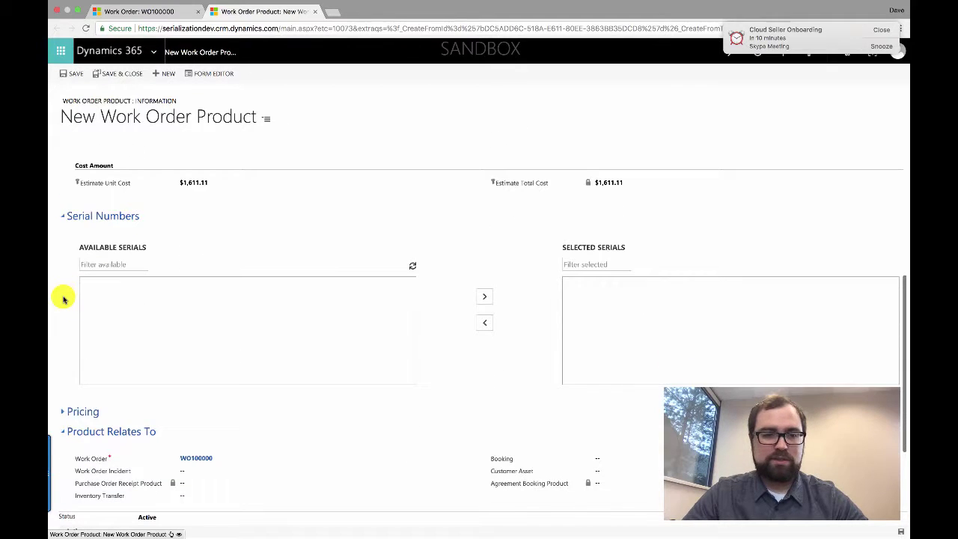
{"action": "scroll", "coordinate": [63, 300], "scroll_direction": "up", "scroll_amount": 3}
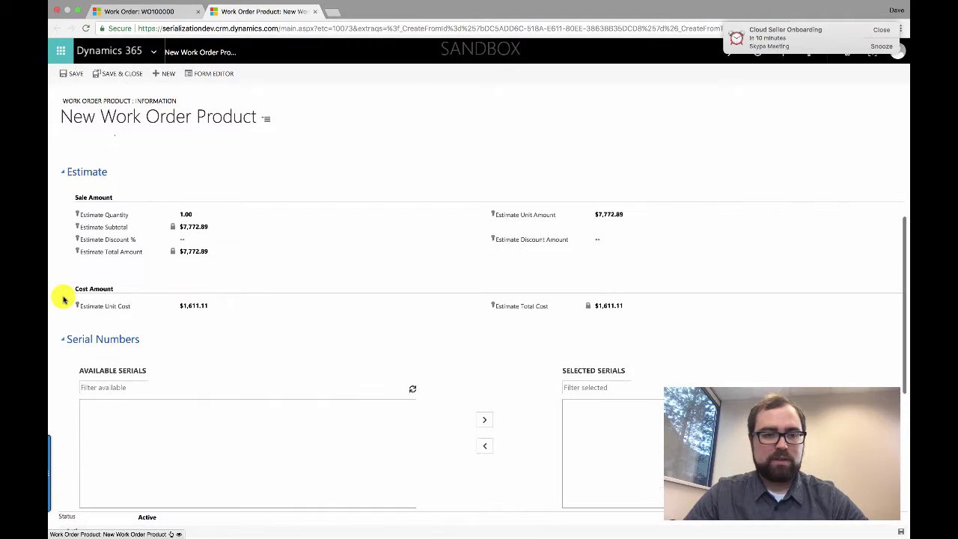
{"action": "scroll", "coordinate": [64, 300], "scroll_direction": "up", "scroll_amount": 4}
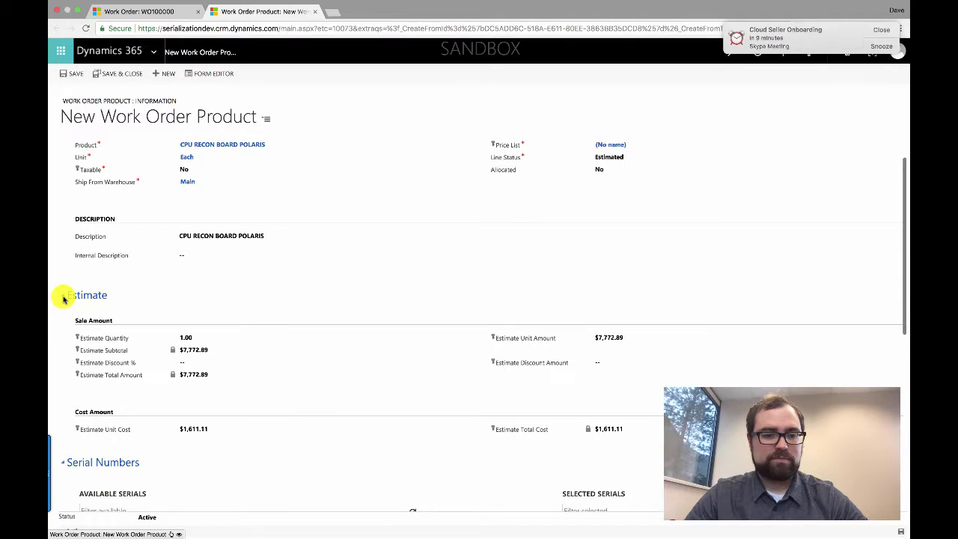
{"action": "scroll", "coordinate": [63, 300], "scroll_direction": "up", "scroll_amount": 2}
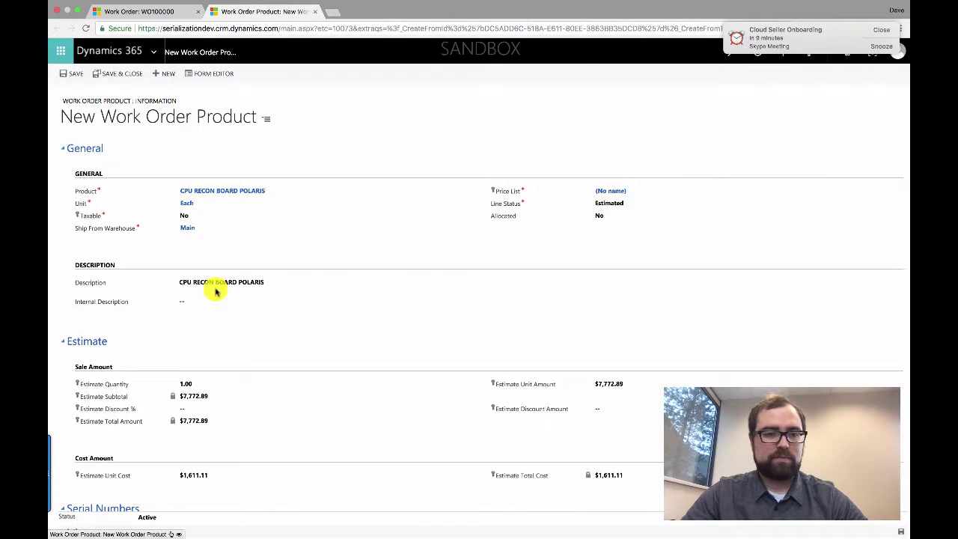
{"action": "scroll", "coordinate": [223, 232], "scroll_direction": "down", "scroll_amount": 3}
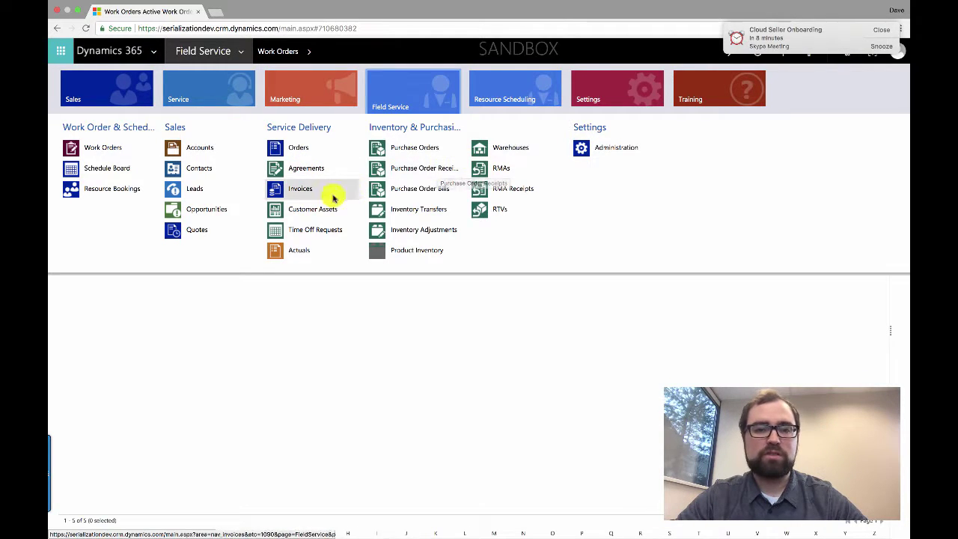
- Open serial 123132 from the Sales area's serial numbers and examine its allocation fields and serialized inventory journals
{"action": "left_click", "coordinate": [145, 92]}
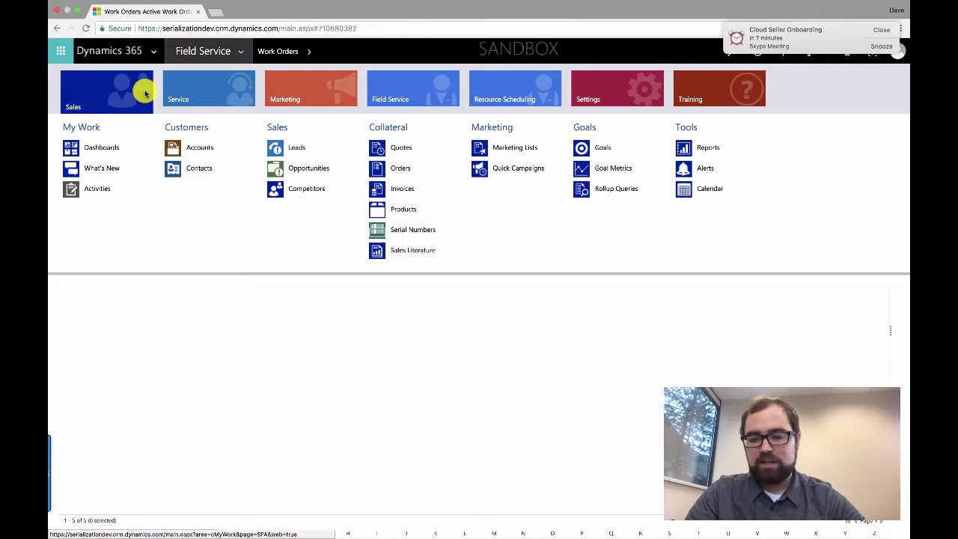
{"action": "left_click", "coordinate": [425, 233]}
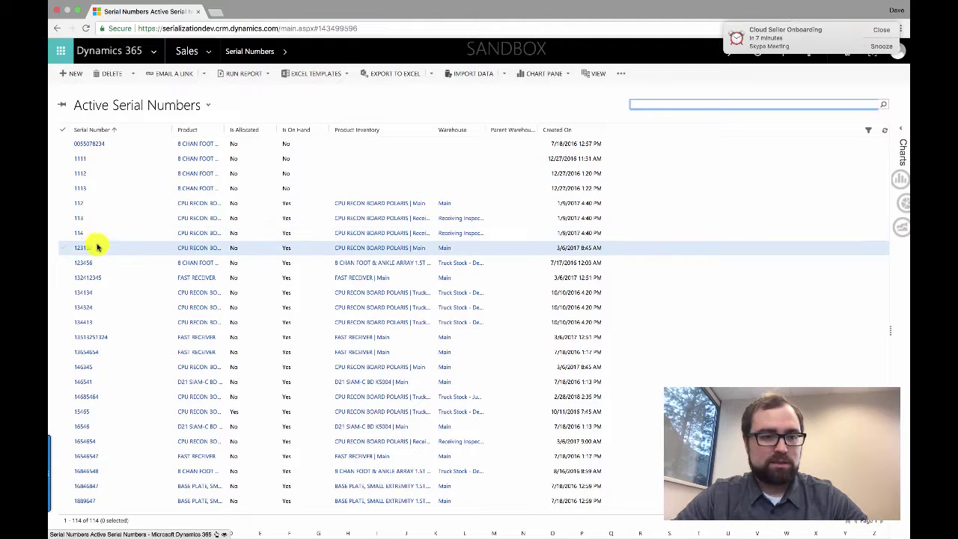
{"action": "left_click", "coordinate": [90, 249]}
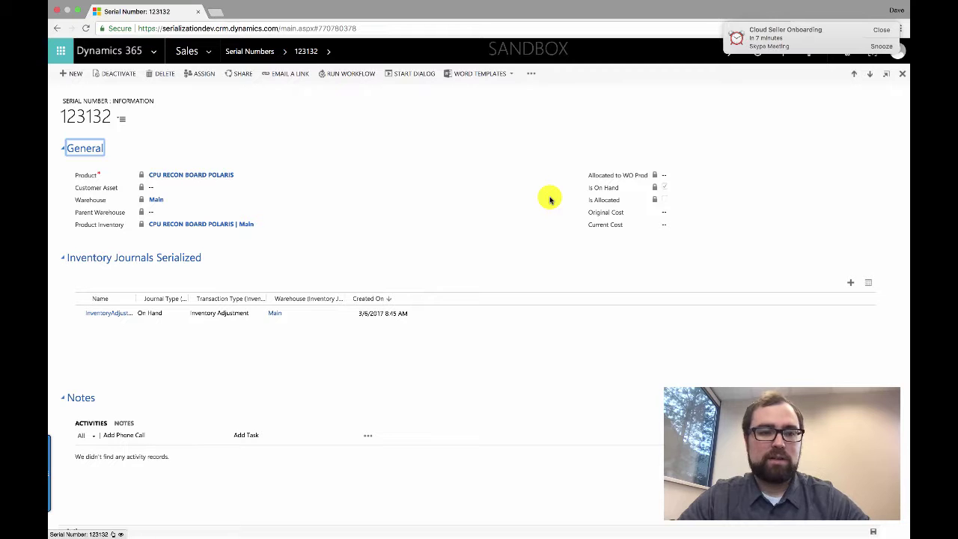
{"action": "left_click", "coordinate": [254, 129]}
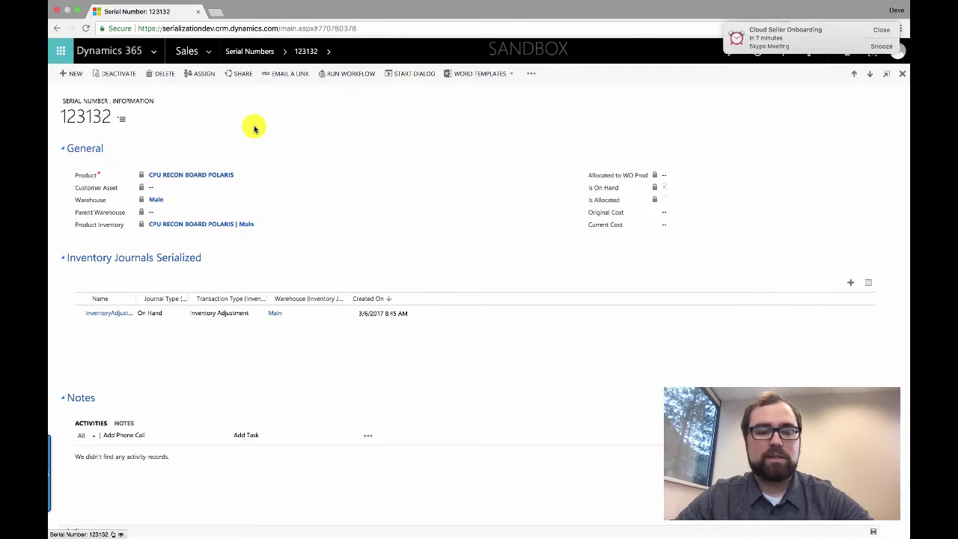